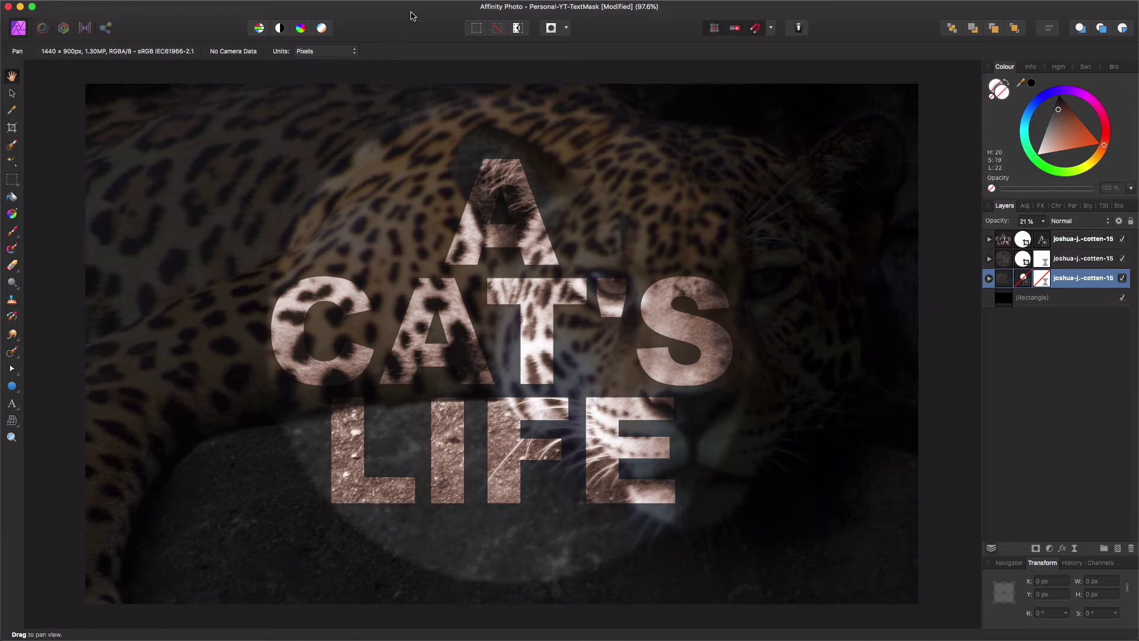
# Create a new 1440 × 900 px document with a transparent background and zoom out to view it.
pyautogui.press('super+n')
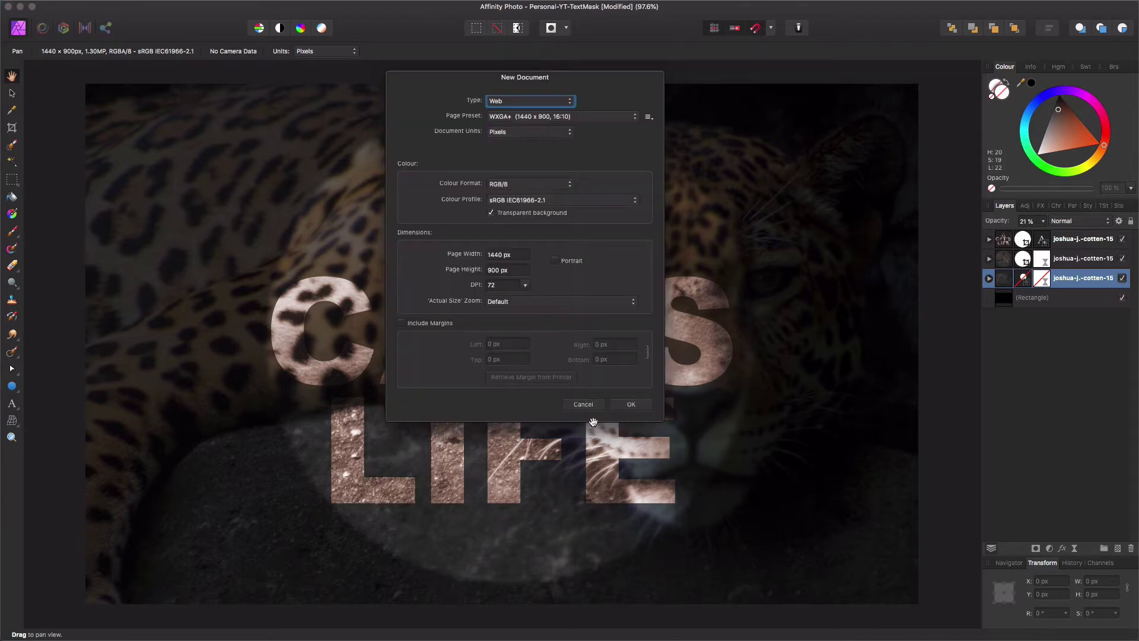
pyautogui.click(630, 406)
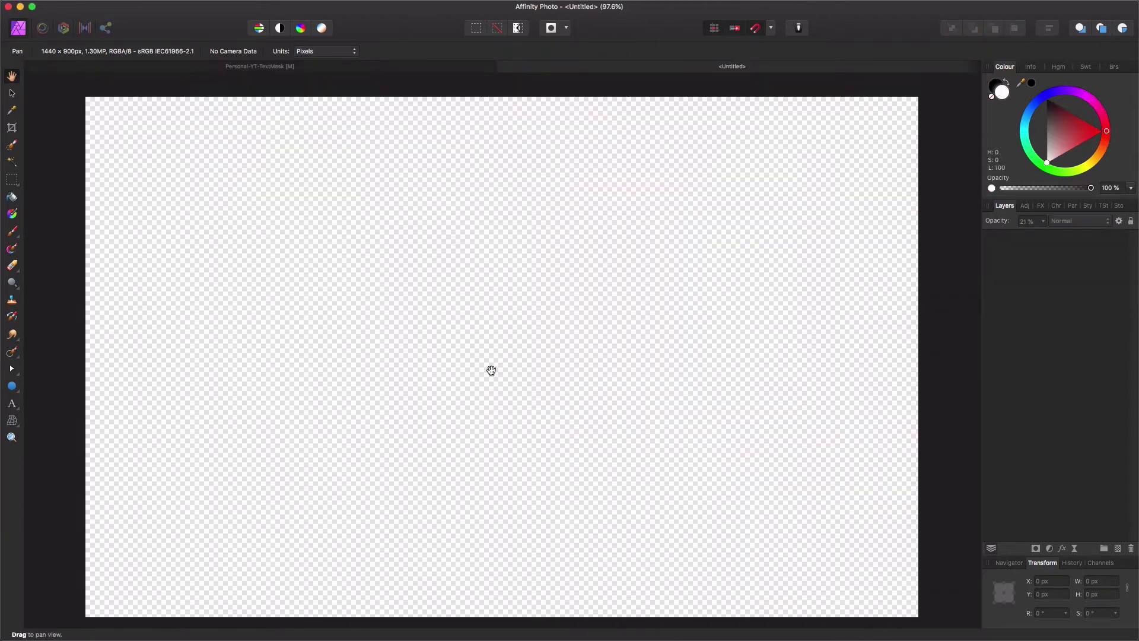
pyautogui.scroll(-3, 464, 373)
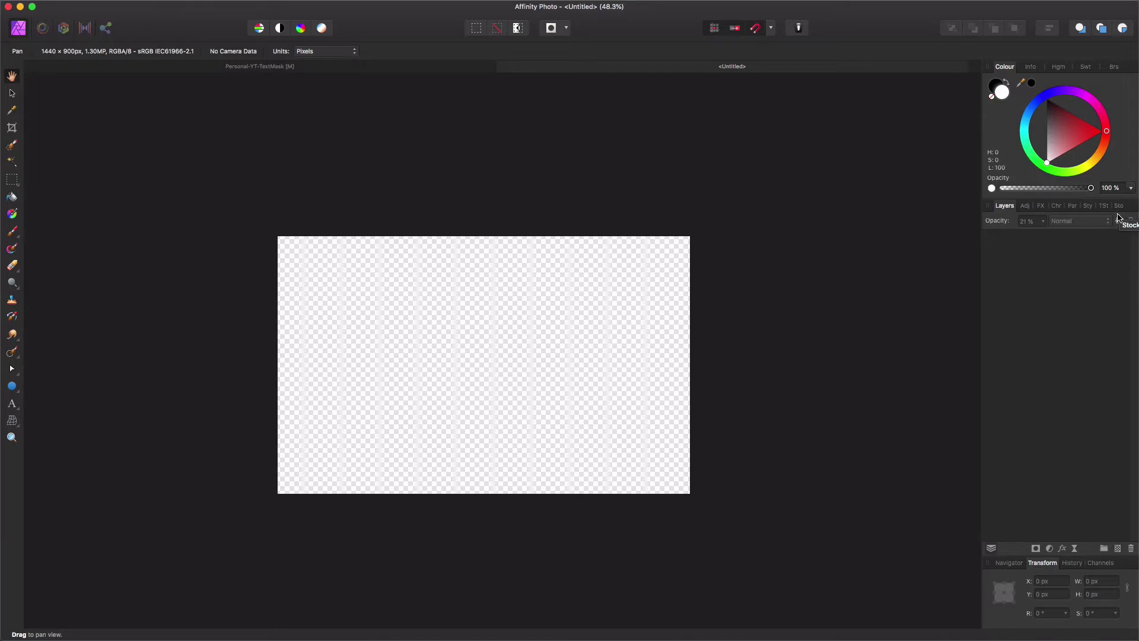
# Drag an Unsplash leopard stock photo of a resting jaguar onto the canvas.
pyautogui.click(1119, 207)
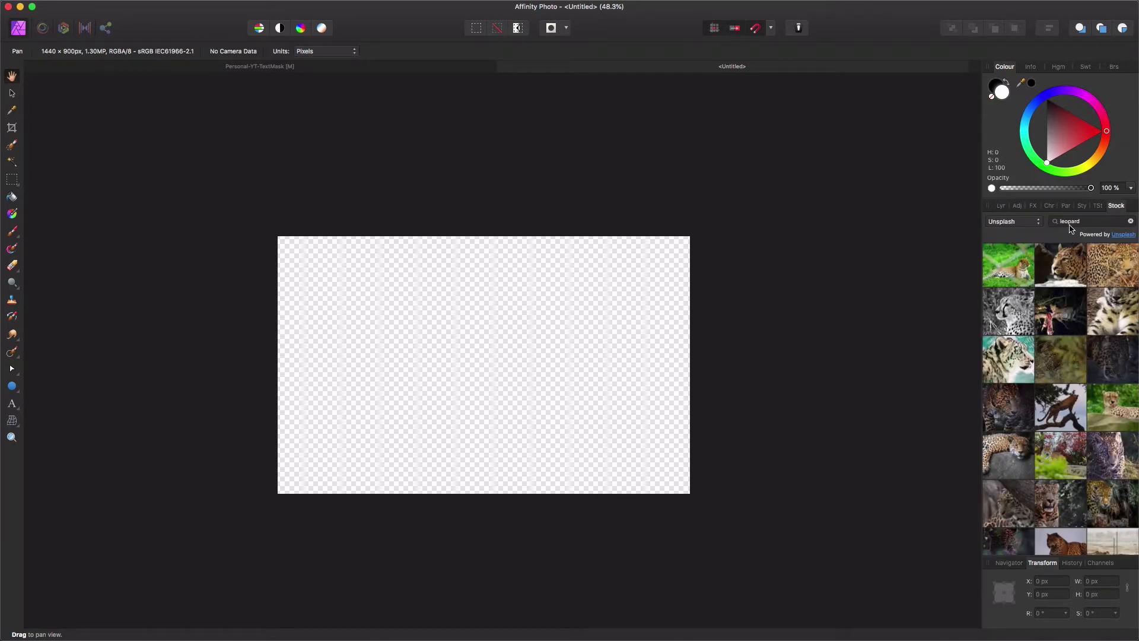
pyautogui.moveTo(1016, 454); pyautogui.dragTo(625, 321)
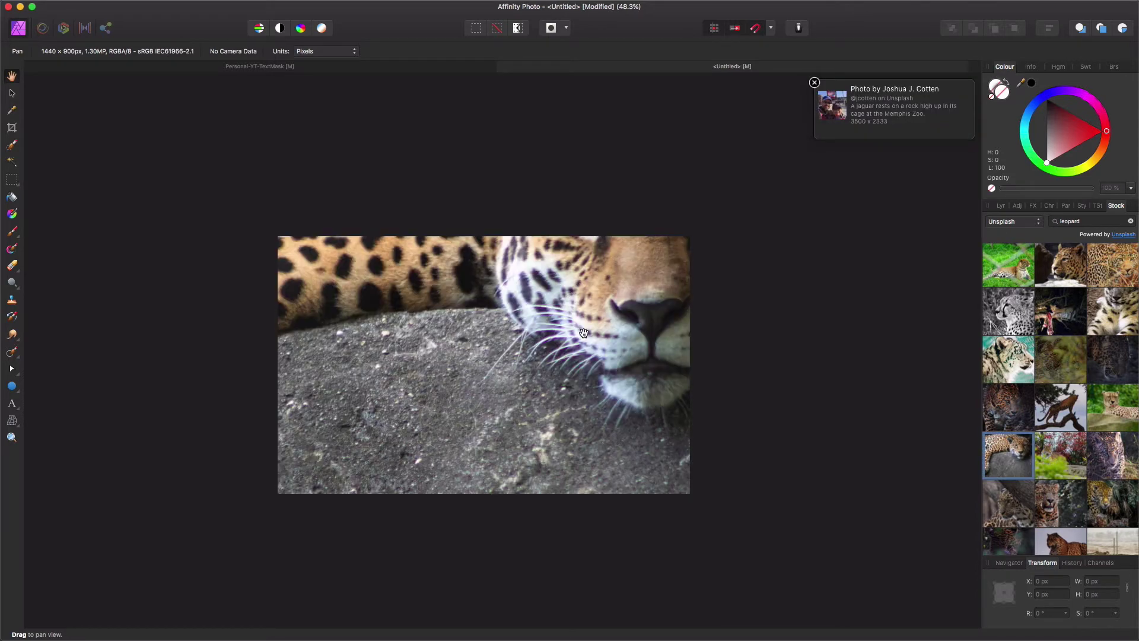
pyautogui.click(12, 93)
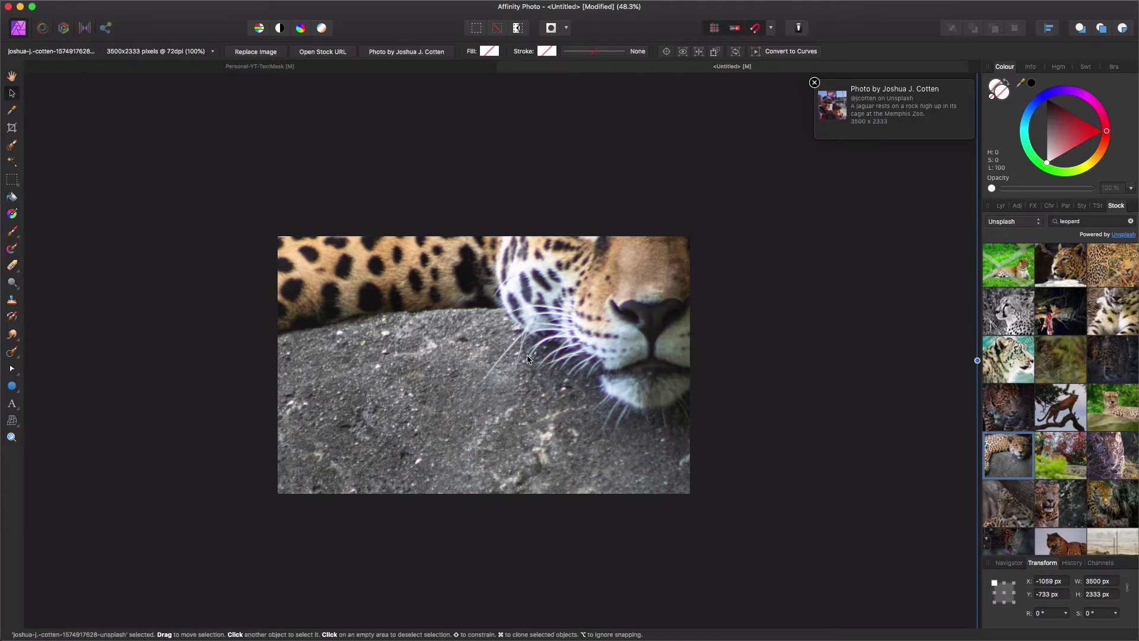
pyautogui.moveTo(516, 378); pyautogui.dragTo(499, 457)
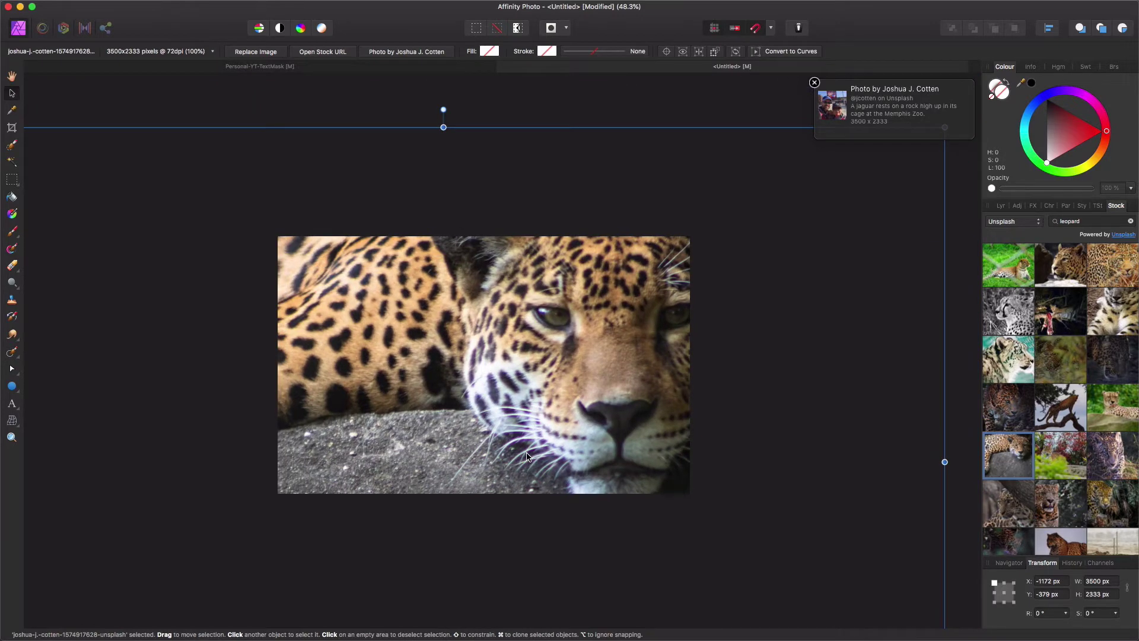
# Scale the photo to 2005 × 1336.5 px and centre it so the jaguar's face fills the frame.
pyautogui.scroll(-5, 527, 456)
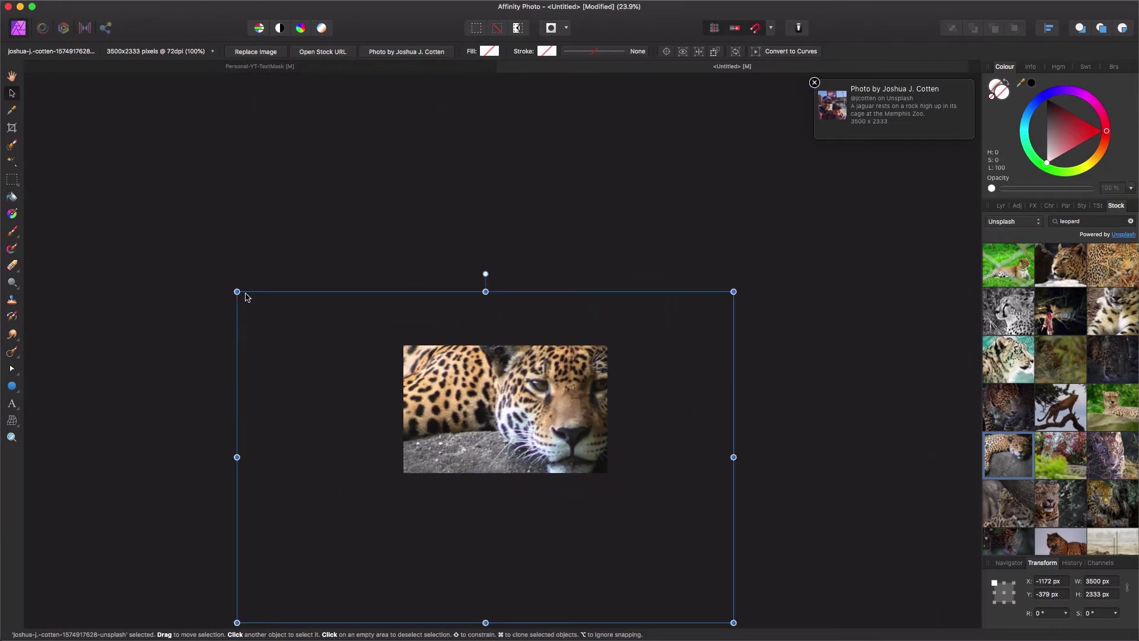
pyautogui.moveTo(247, 297); pyautogui.dragTo(388, 390)
pyautogui.moveTo(541, 437); pyautogui.dragTo(509, 373)
pyautogui.moveTo(701, 321); pyautogui.dragTo(630, 369)
pyautogui.moveTo(546, 442); pyautogui.dragTo(555, 371)
pyautogui.scroll(5, 559, 427)
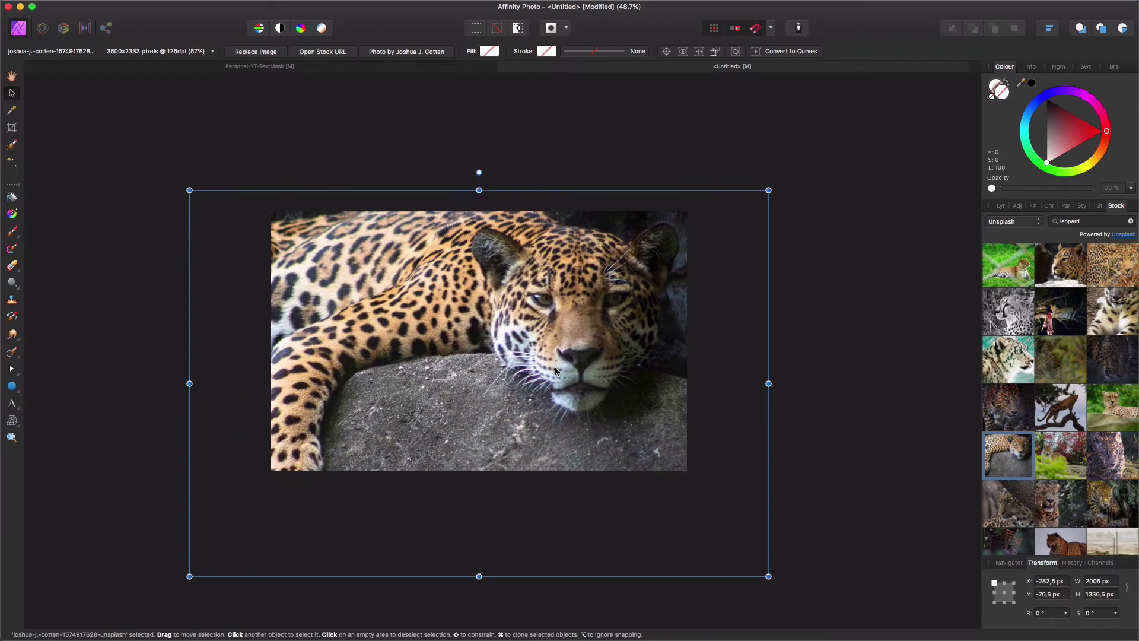
pyautogui.click(1003, 206)
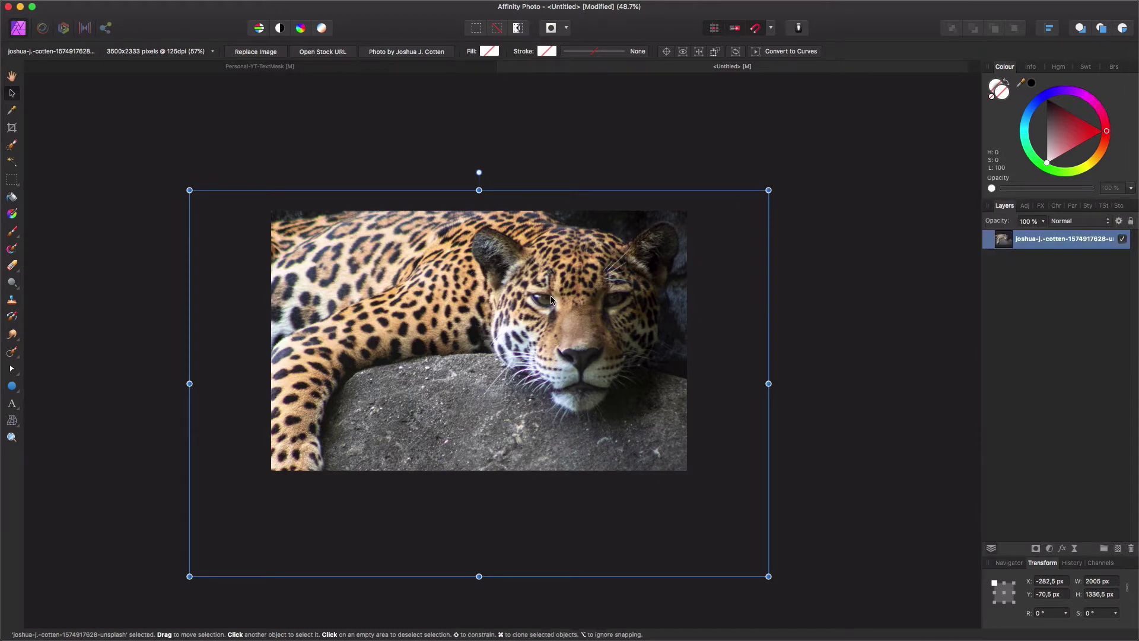
# Add artistic text reading A / CATS / LIFE on three lines over the photo.
pyautogui.click(12, 405)
pyautogui.moveTo(328, 238); pyautogui.dragTo(385, 308)
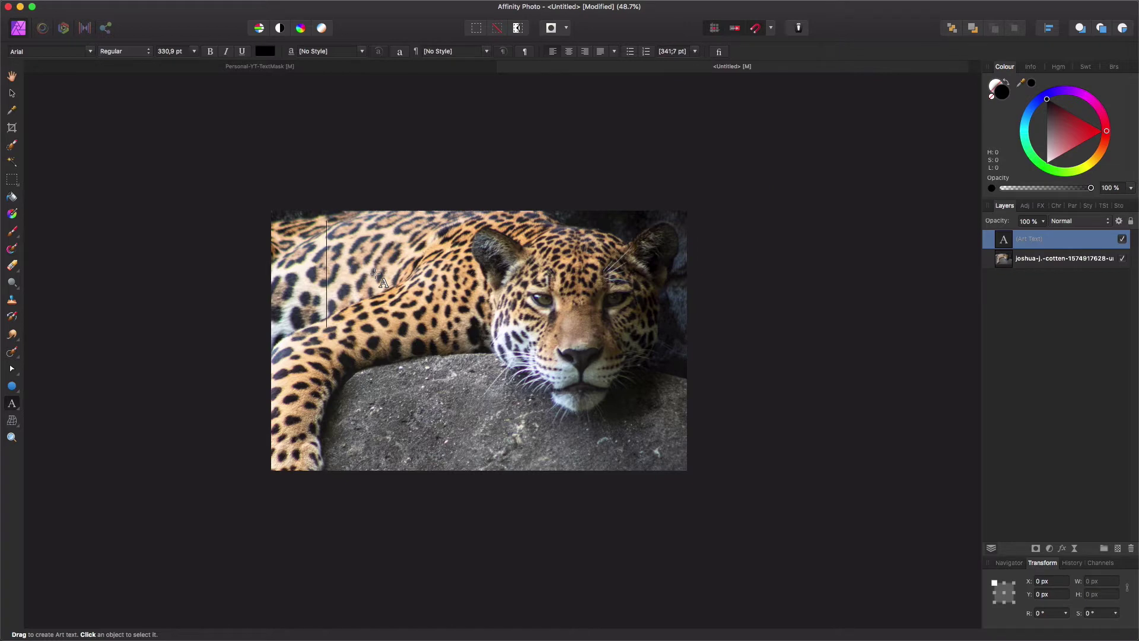
pyautogui.write('A CATS')
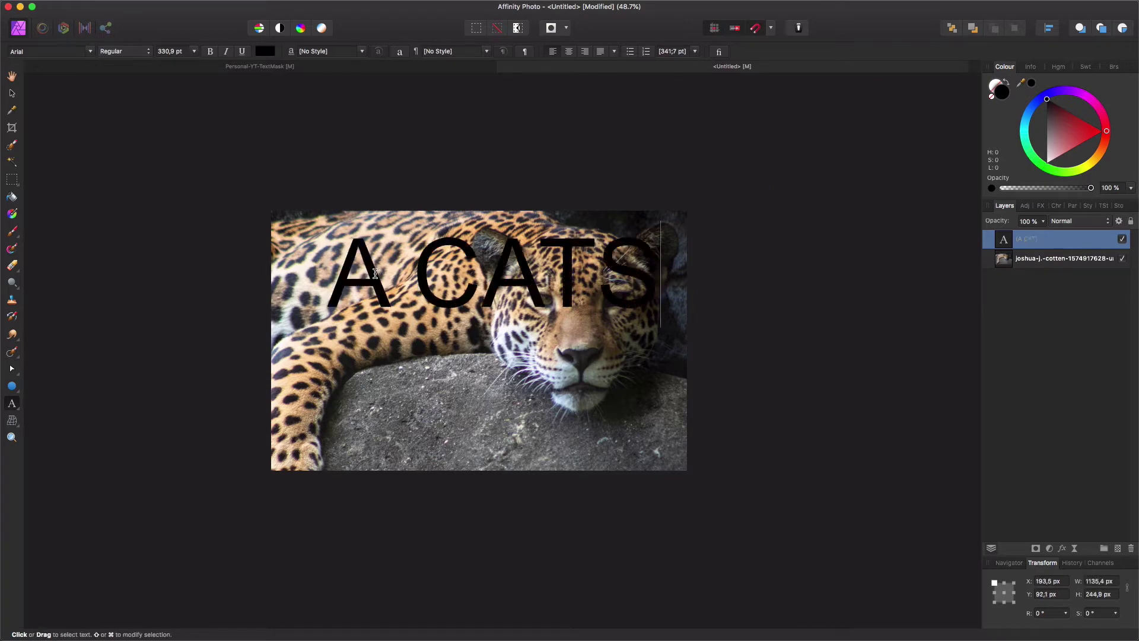
pyautogui.press('Return')
pyautogui.write('LIFE')
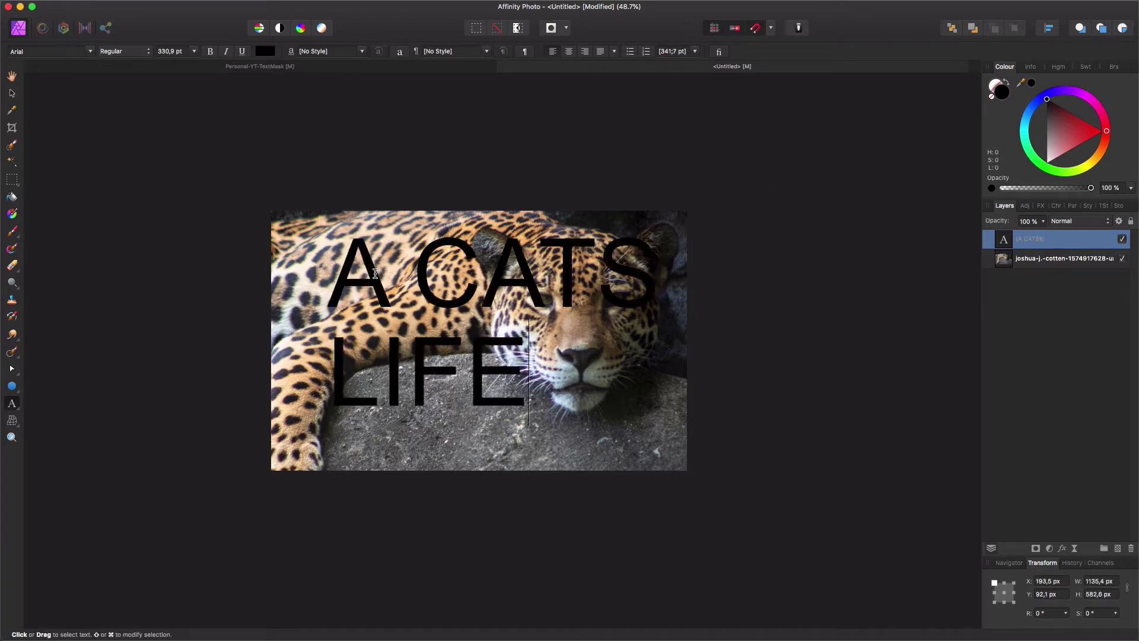
pyautogui.click(438, 272)
pyautogui.press('Return')
# Centre-align the title and resize it over the jaguar's face.
pyautogui.click(12, 93)
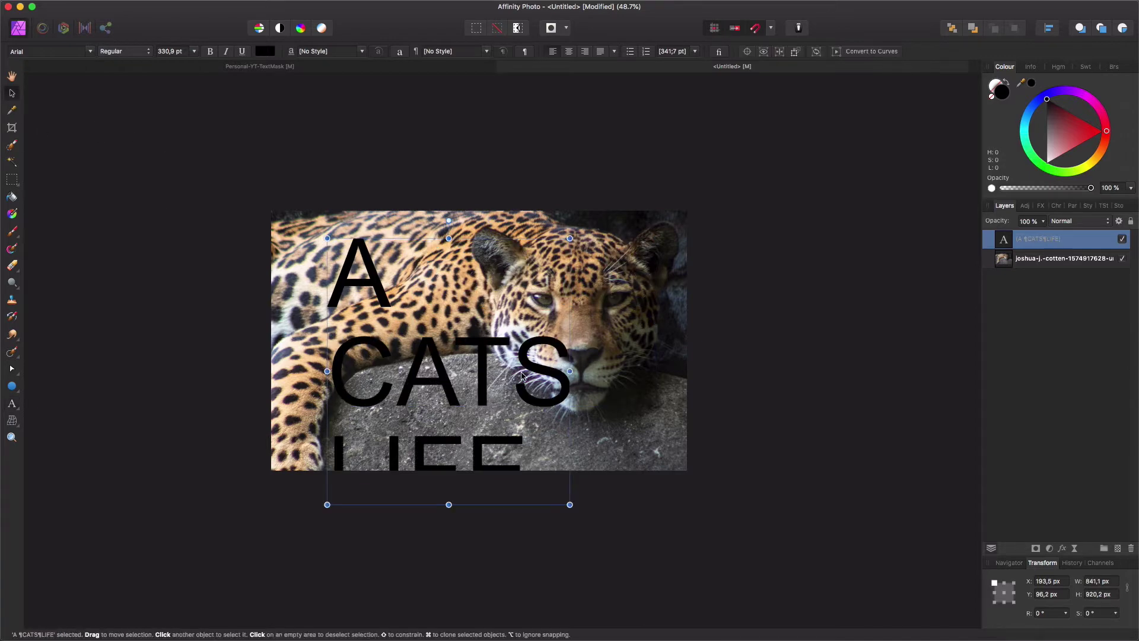
pyautogui.click(570, 54)
pyautogui.moveTo(481, 355); pyautogui.dragTo(514, 328)
pyautogui.moveTo(598, 210); pyautogui.dragTo(486, 291)
pyautogui.moveTo(449, 388); pyautogui.dragTo(496, 336)
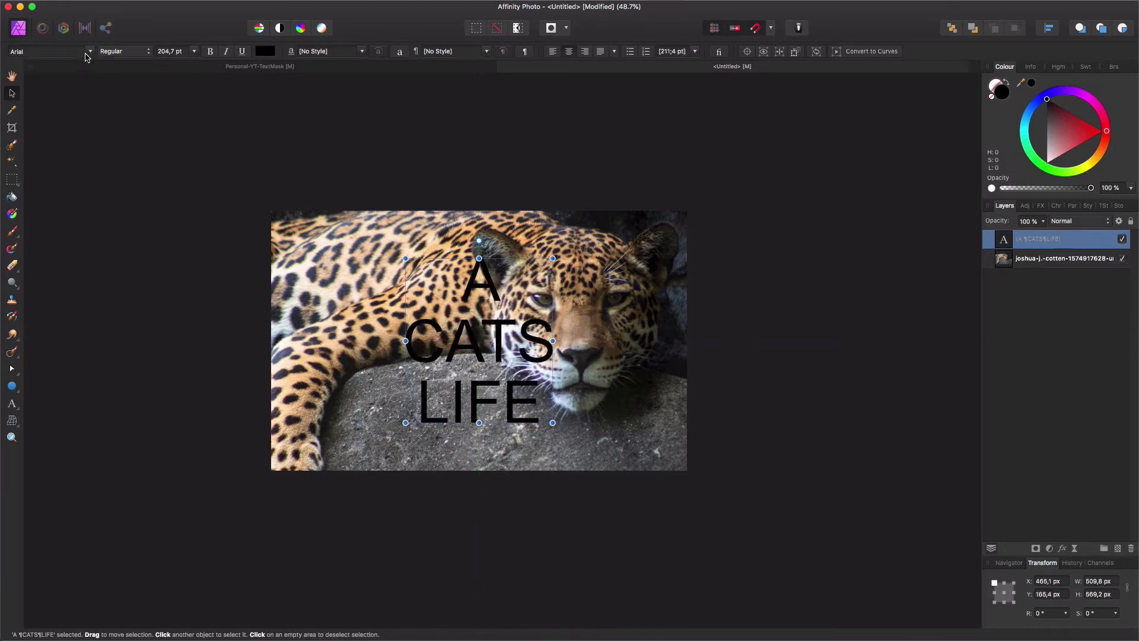
# Set the title font to Arial Black and enlarge it to about 215 pt.
pyautogui.click(88, 55)
pyautogui.click(205, 264)
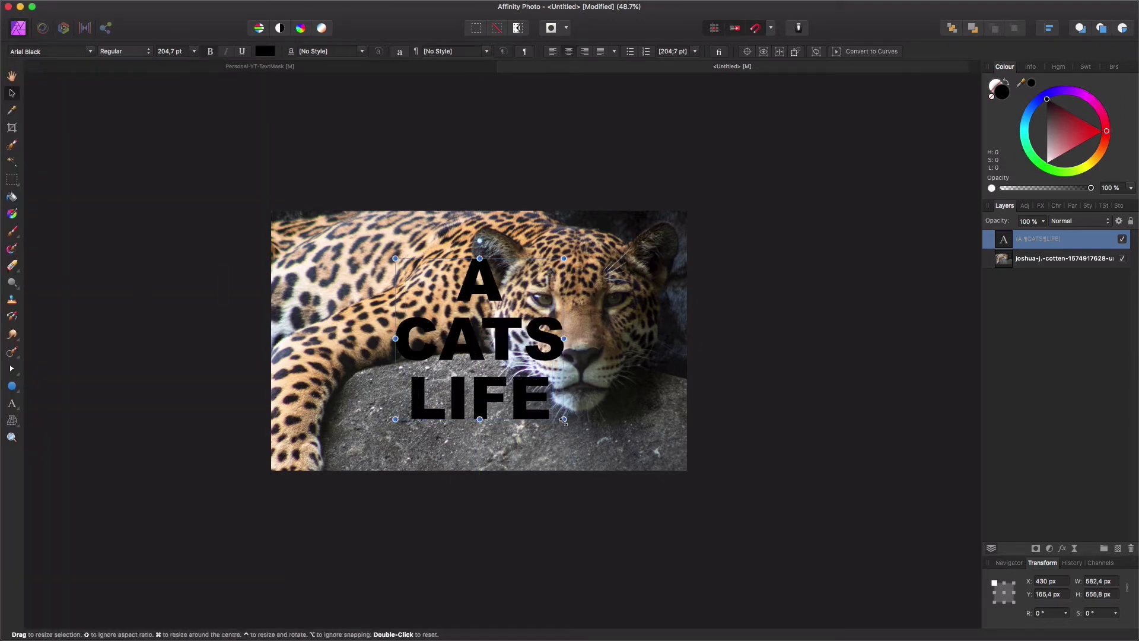
pyautogui.moveTo(564, 420); pyautogui.dragTo(572, 427)
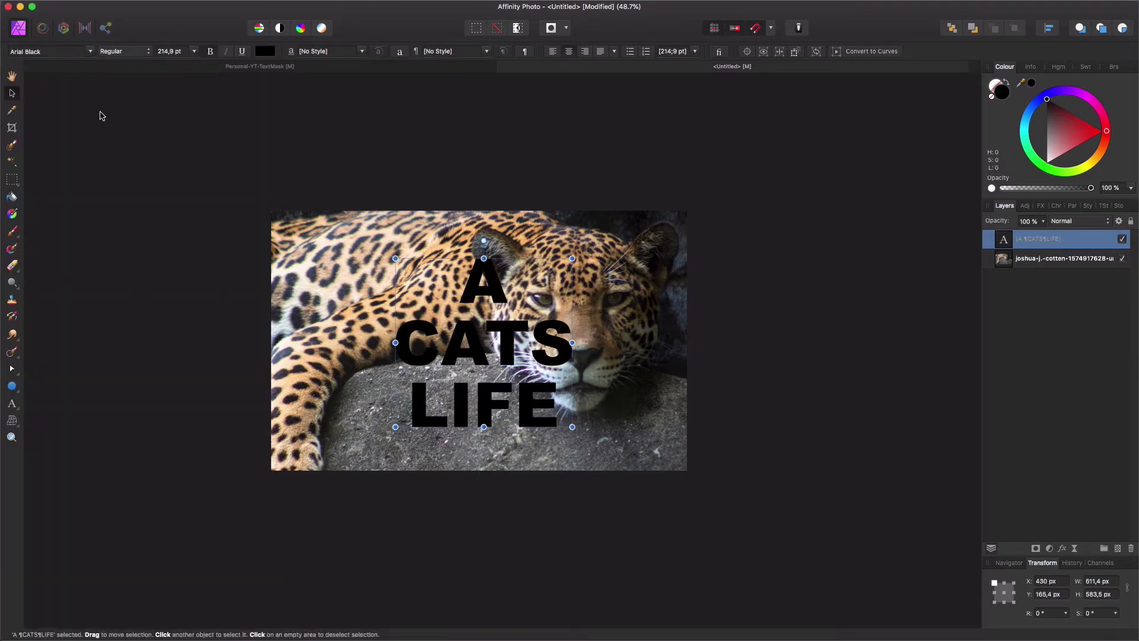
pyautogui.click(854, 240)
pyautogui.click(1115, 246)
# Clip the photo inside the title text and place a black 1440 × 900 px rectangle beneath it.
pyautogui.moveTo(1011, 262); pyautogui.dragTo(1012, 263)
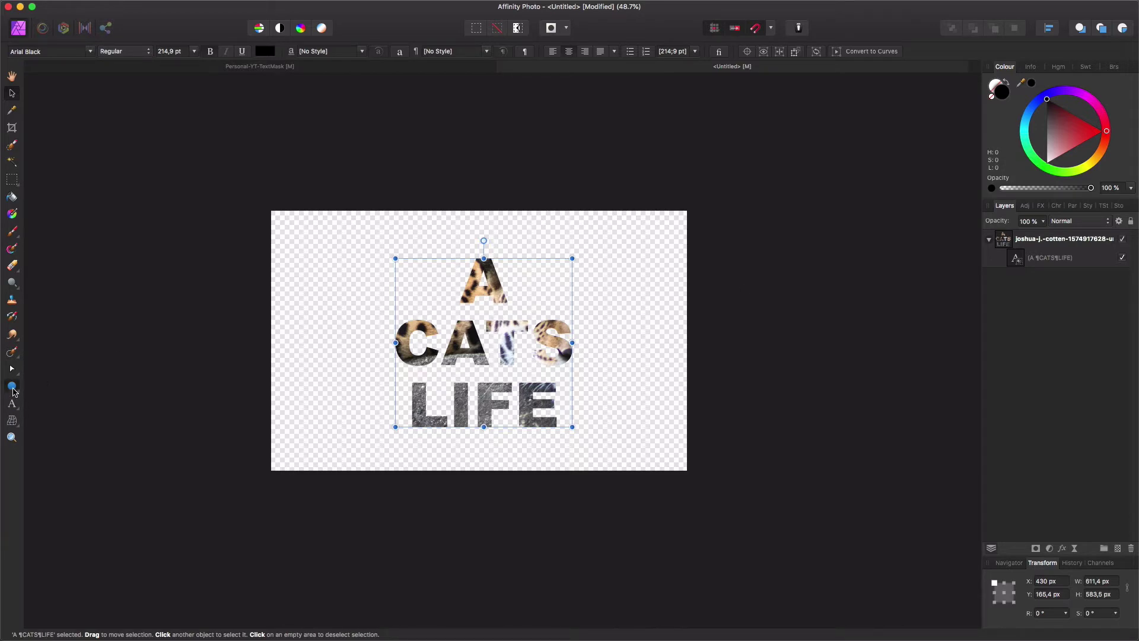
pyautogui.click(12, 385)
pyautogui.click(48, 388)
pyautogui.moveTo(274, 213); pyautogui.dragTo(688, 471)
pyautogui.moveTo(1047, 162); pyautogui.dragTo(1047, 99)
pyautogui.click(13, 95)
pyautogui.moveTo(1000, 244); pyautogui.dragTo(988, 283)
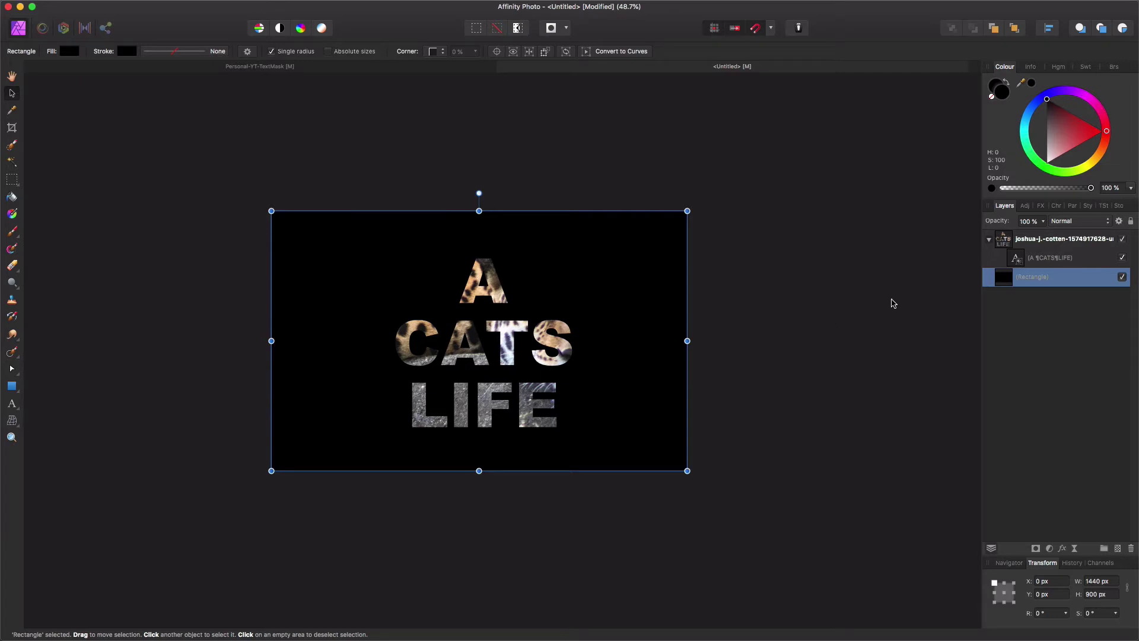
pyautogui.click(1021, 262)
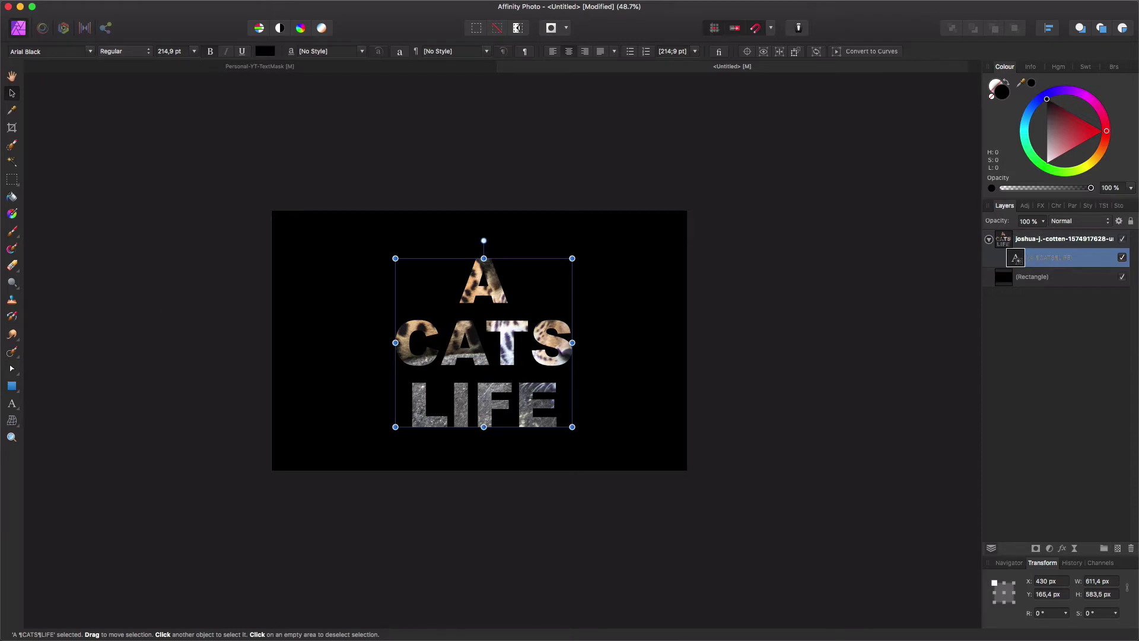
# Insert an apostrophe so the title reads "A CAT'S LIFE".
pyautogui.click(11, 404)
pyautogui.click(415, 313)
pyautogui.press('Right')
pyautogui.press('Right')
pyautogui.press('Right')
pyautogui.press('Right')
pyautogui.press('Right')
pyautogui.write("'")
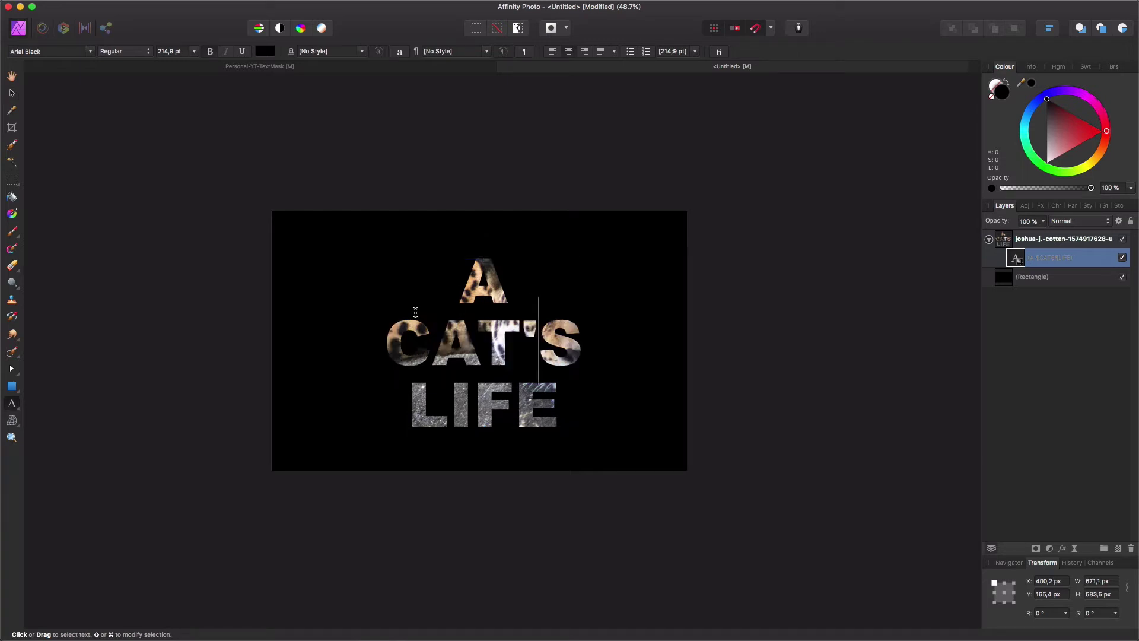
pyautogui.press('Escape')
pyautogui.click(12, 93)
pyautogui.click(797, 299)
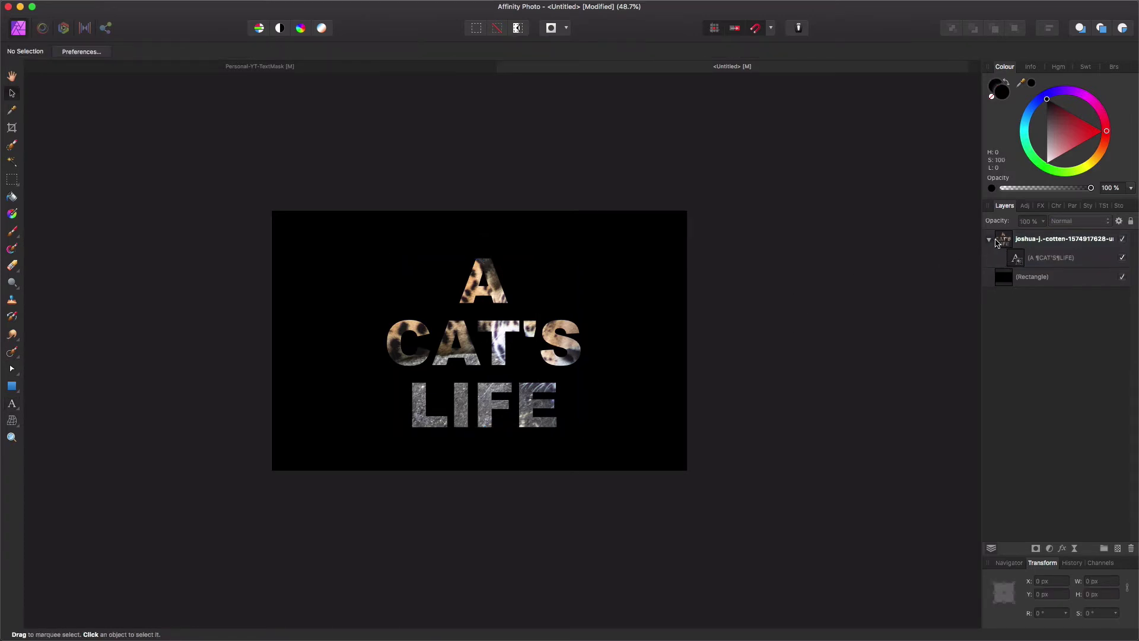
# Duplicate the masked jaguar photo, delete the copy's text mask, and move it below the title.
pyautogui.click(1002, 242)
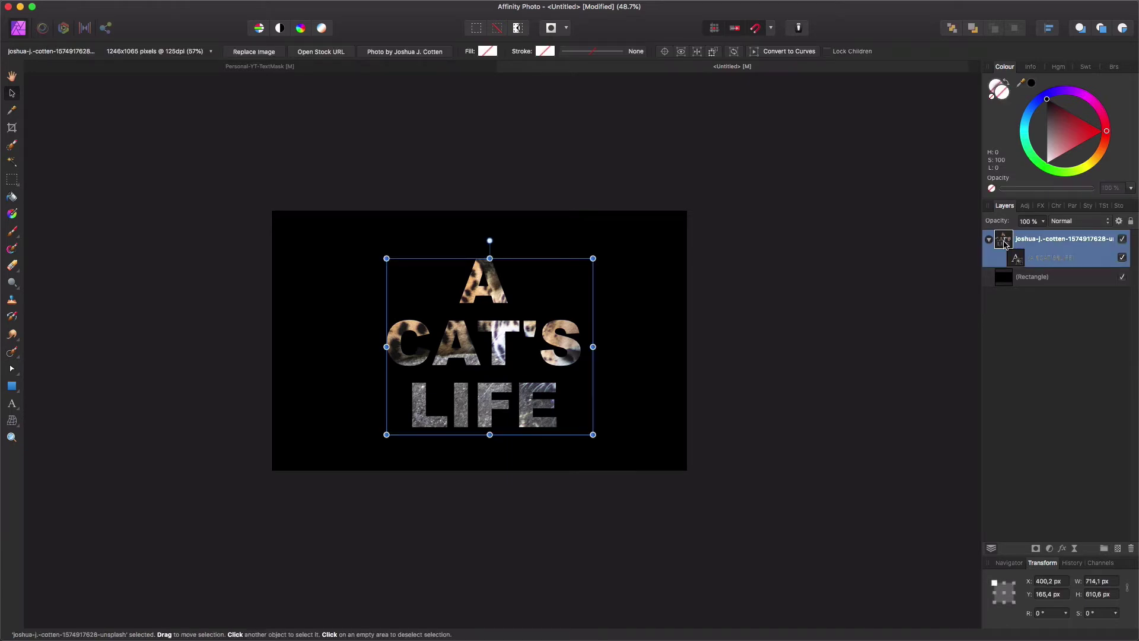
pyautogui.press('super+j')
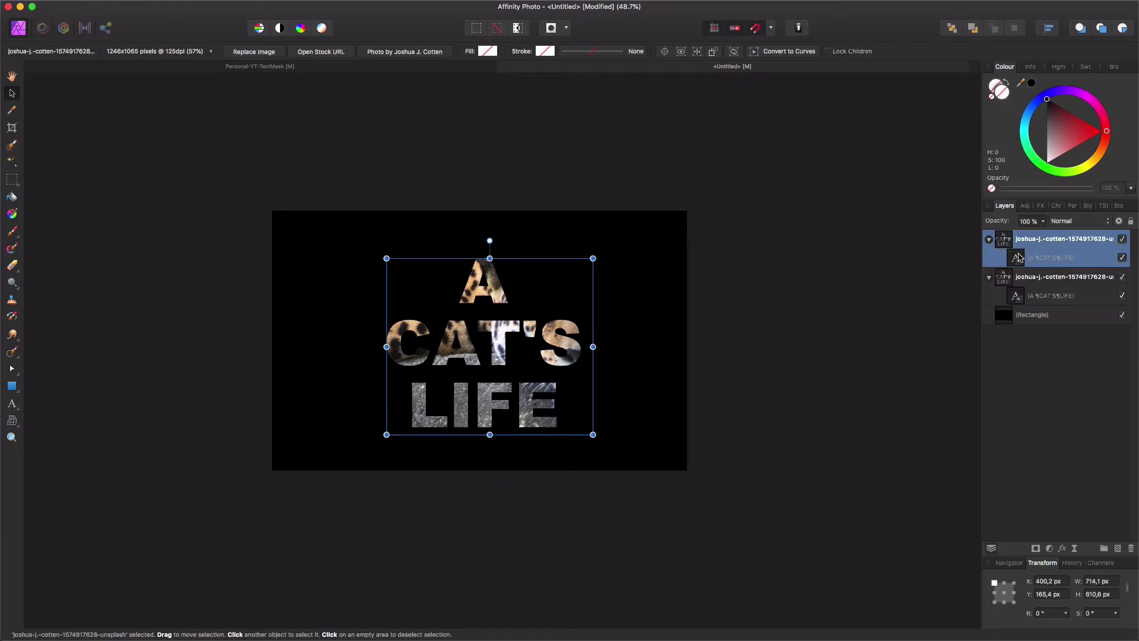
pyautogui.click(1019, 258)
pyautogui.press('Delete')
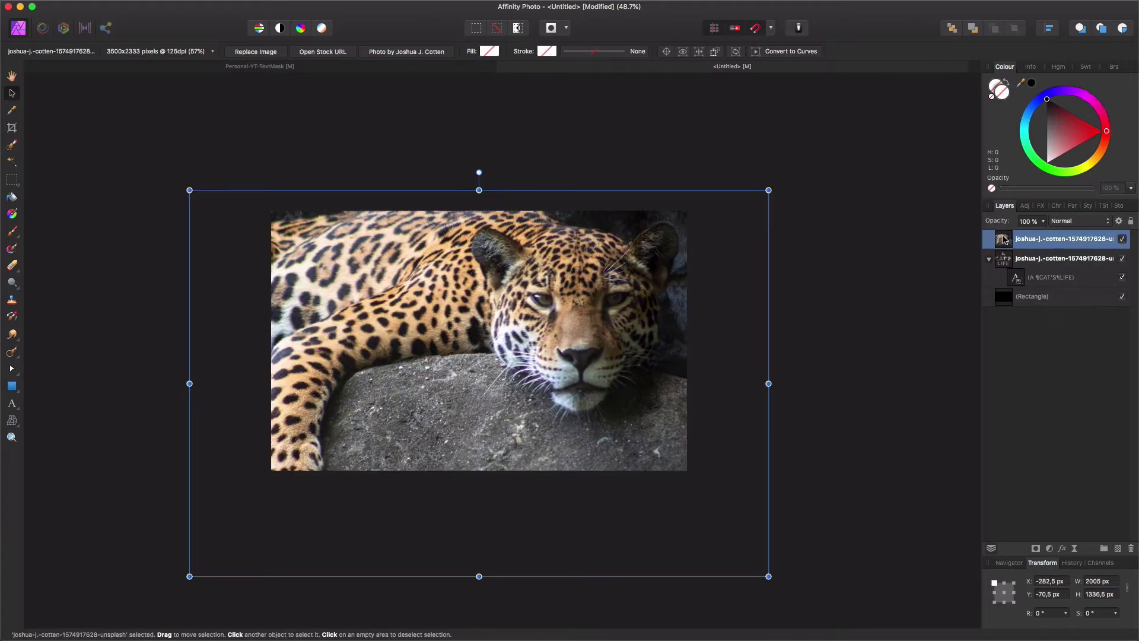
pyautogui.moveTo(1002, 239); pyautogui.dragTo(1021, 281)
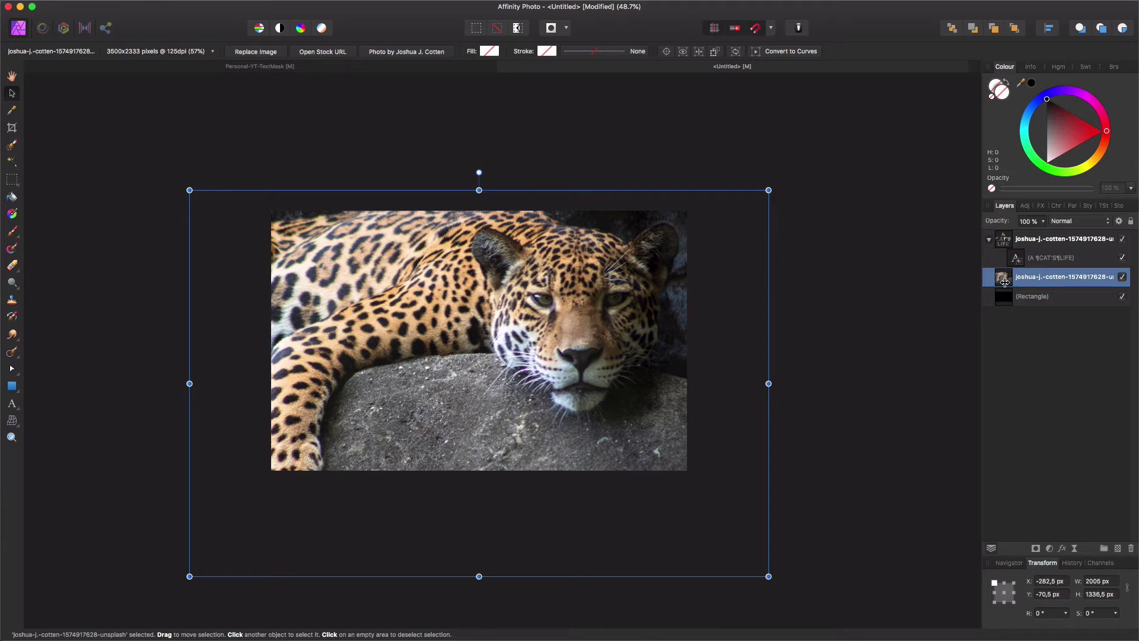
# Lower the unmasked jaguar copy's opacity to 47%.
pyautogui.click(1043, 223)
pyautogui.moveTo(1044, 235); pyautogui.dragTo(991, 234)
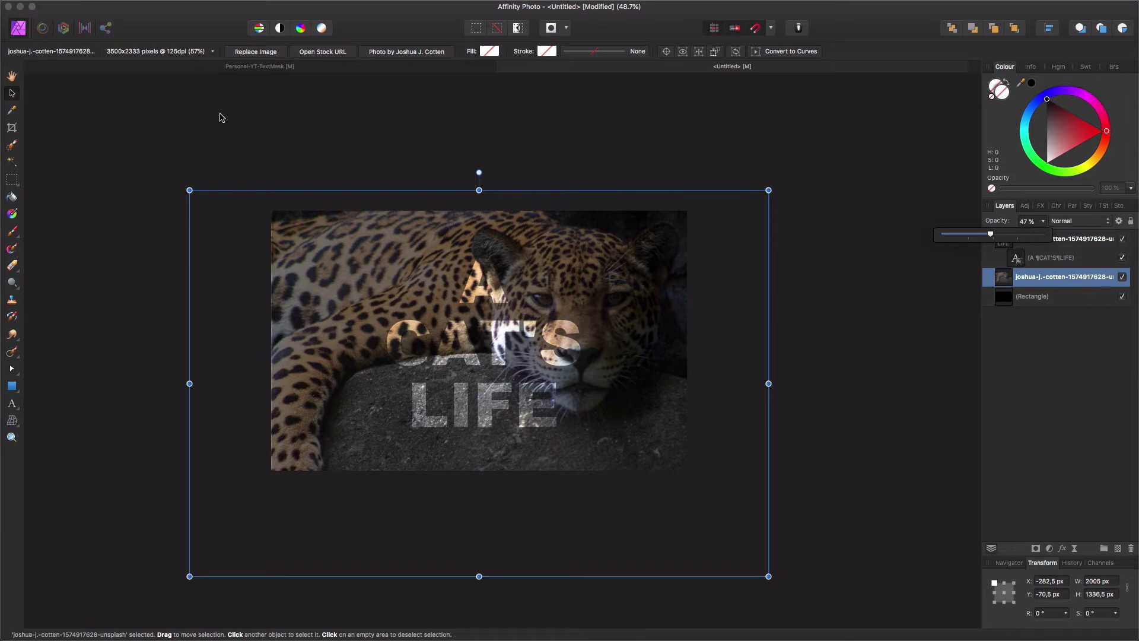
pyautogui.click(227, 112)
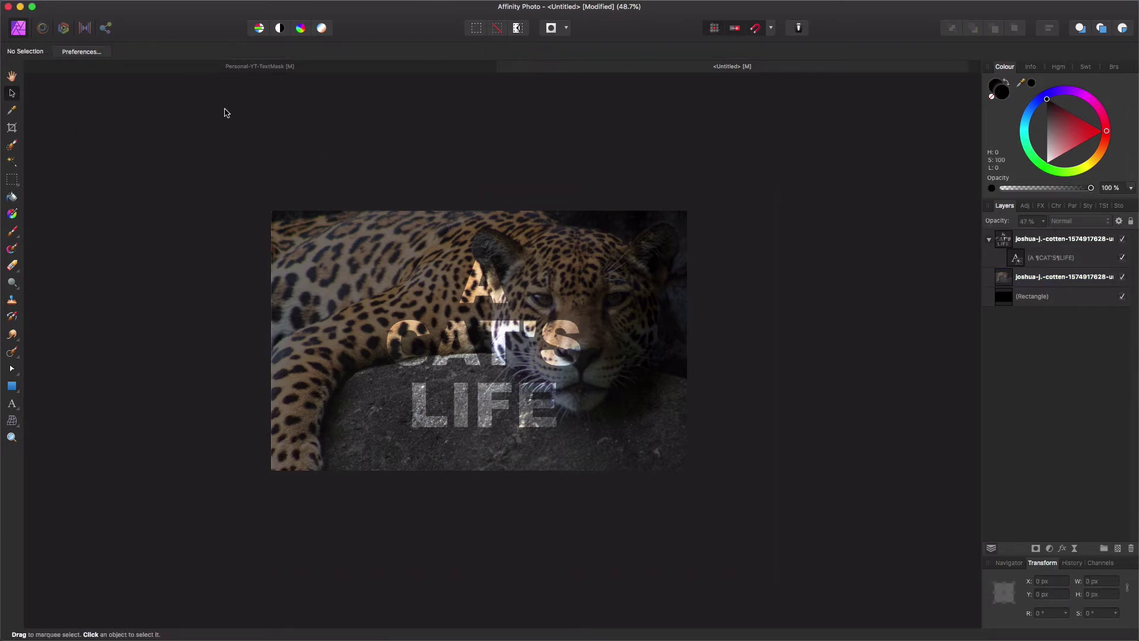
# Add a live Gaussian Blur of about 5 px radius to the background jaguar photo.
pyautogui.click(1003, 279)
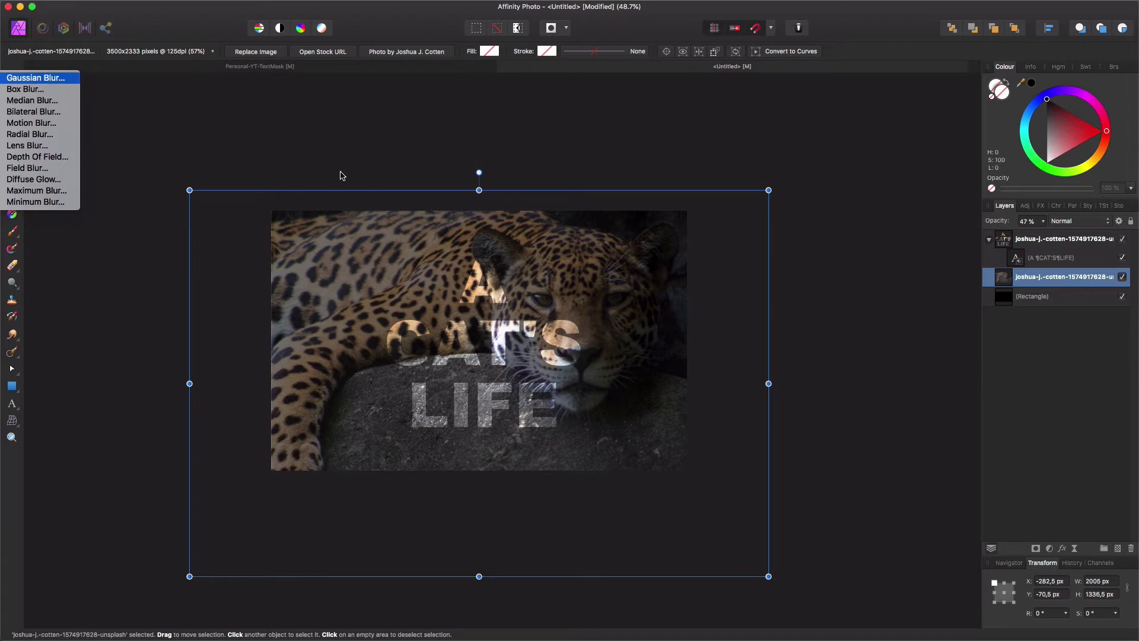
pyautogui.click(52, 83)
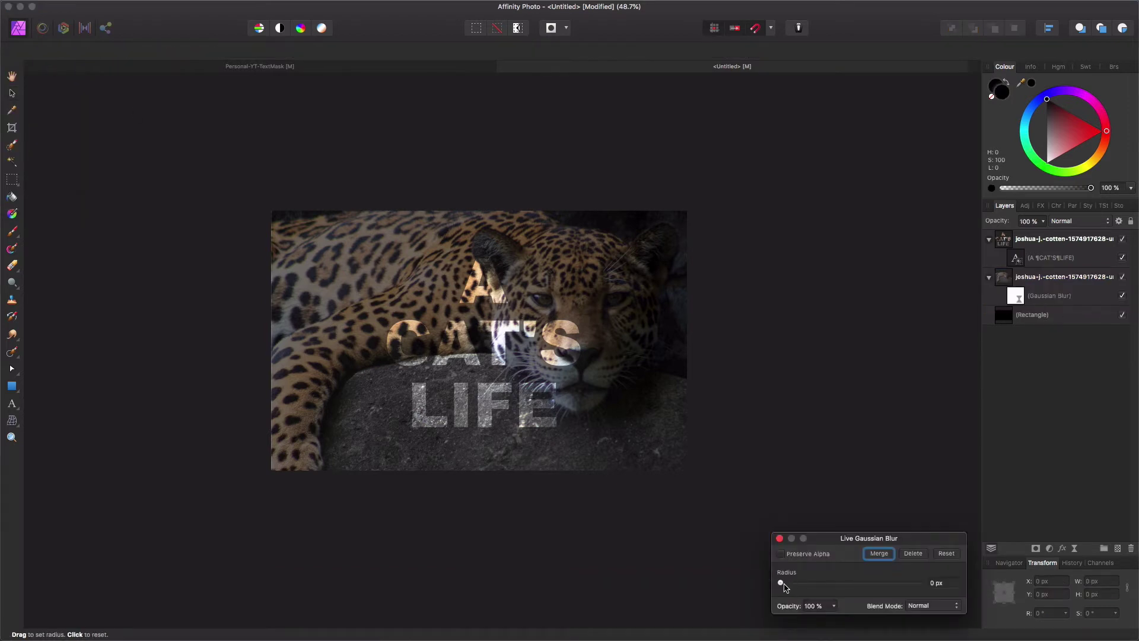
pyautogui.moveTo(784, 588); pyautogui.dragTo(827, 590)
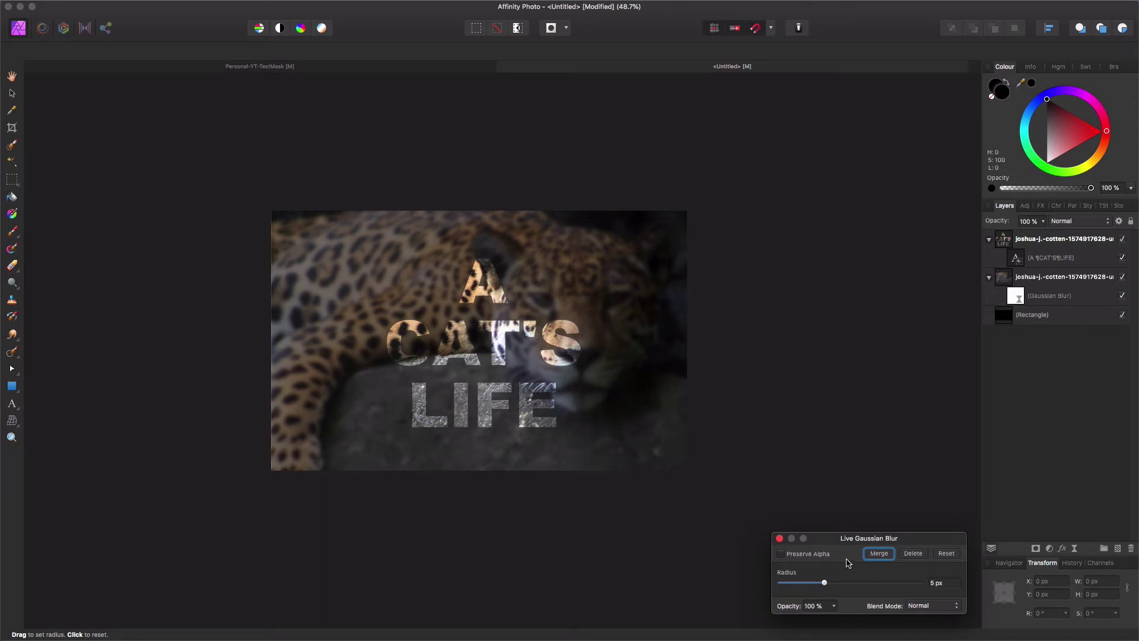
pyautogui.click(780, 539)
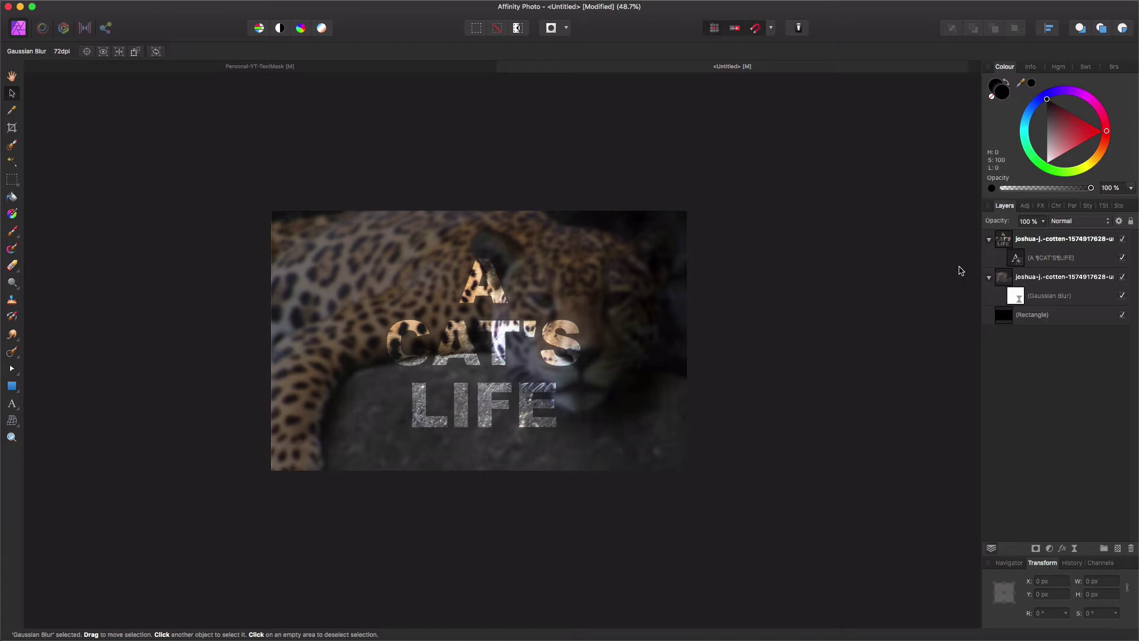
# Draw an 835 px circle centred on the canvas and use it to mask the blurred jaguar photo.
pyautogui.click(13, 387)
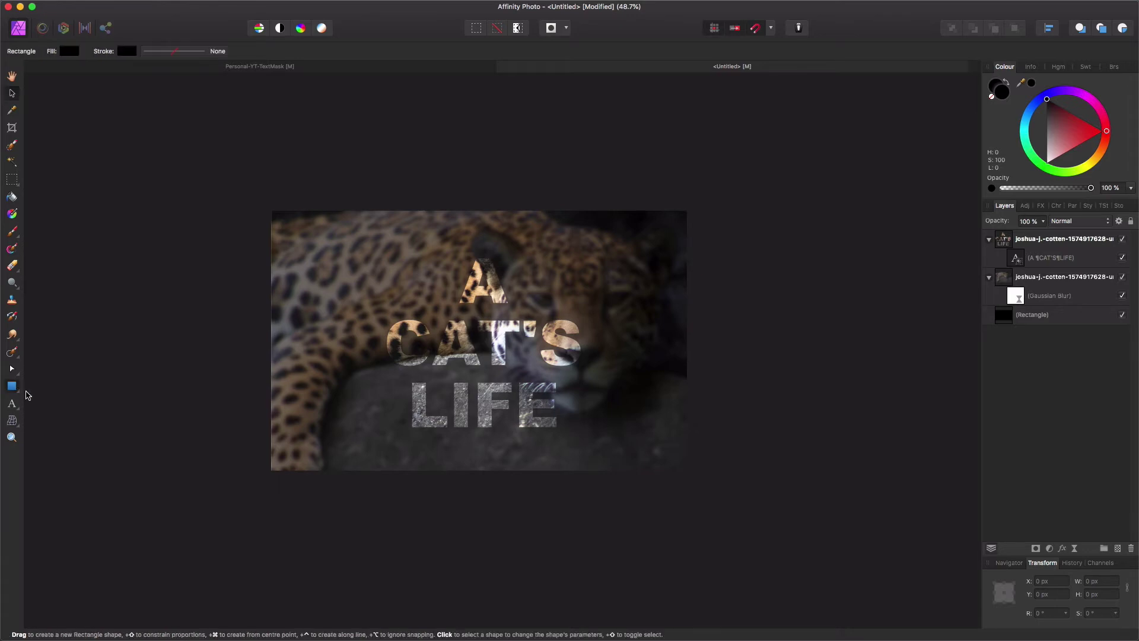
pyautogui.moveTo(16, 389); pyautogui.dragTo(52, 402)
pyautogui.moveTo(354, 237); pyautogui.dragTo(617, 464)
pyautogui.click(12, 93)
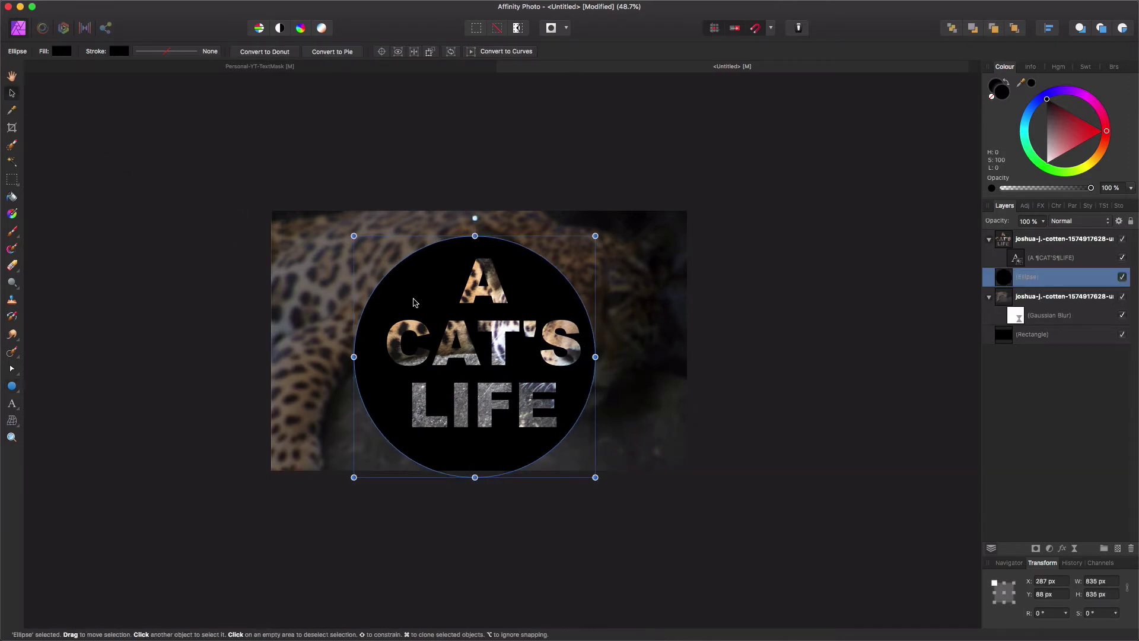
pyautogui.moveTo(417, 301); pyautogui.dragTo(419, 284)
pyautogui.moveTo(1002, 277); pyautogui.dragTo(1010, 299)
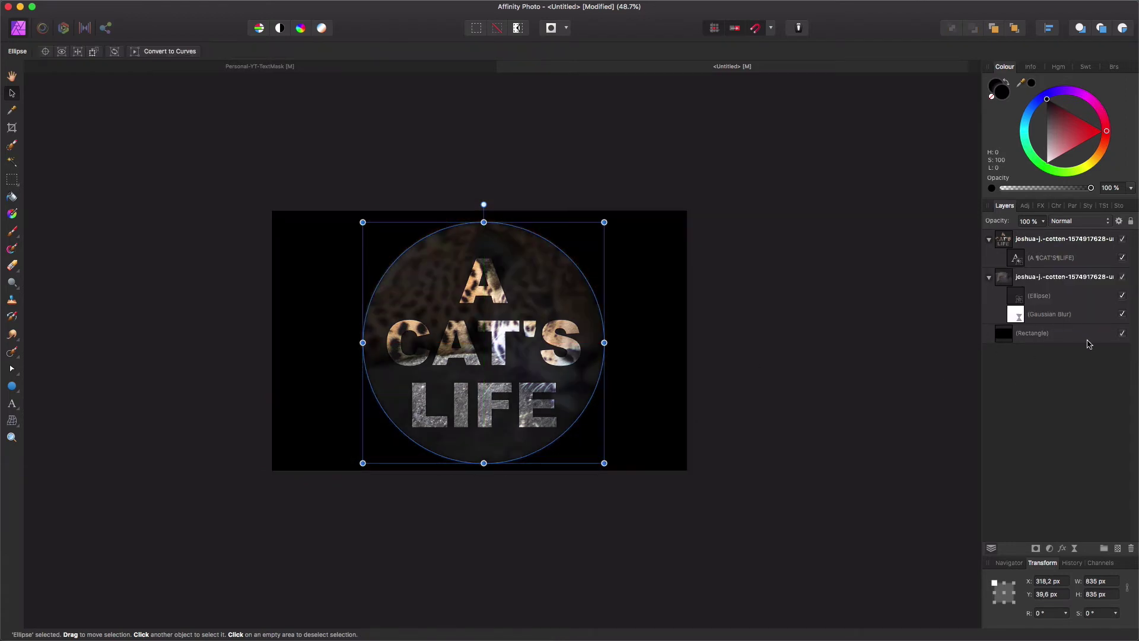
pyautogui.click(788, 421)
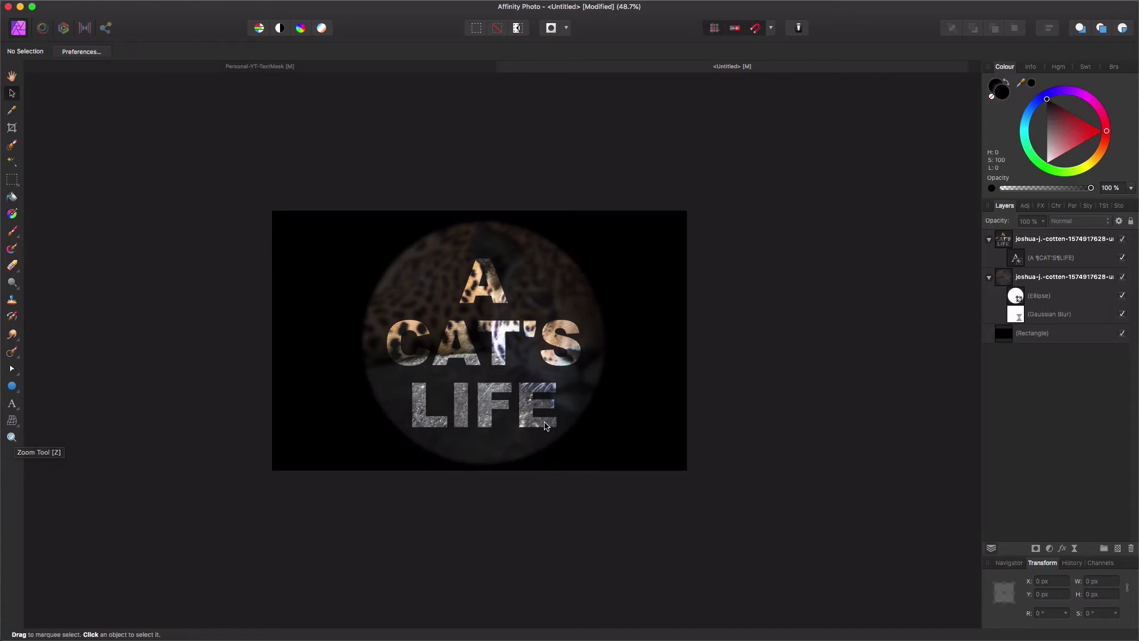
# Move the Gaussian Blur layer above the Ellipse mask so the circle's edge stays sharp.
pyautogui.scroll(5, 545, 425)
pyautogui.scroll(5, 545, 425)
pyautogui.hscroll(-4, 544, 426)
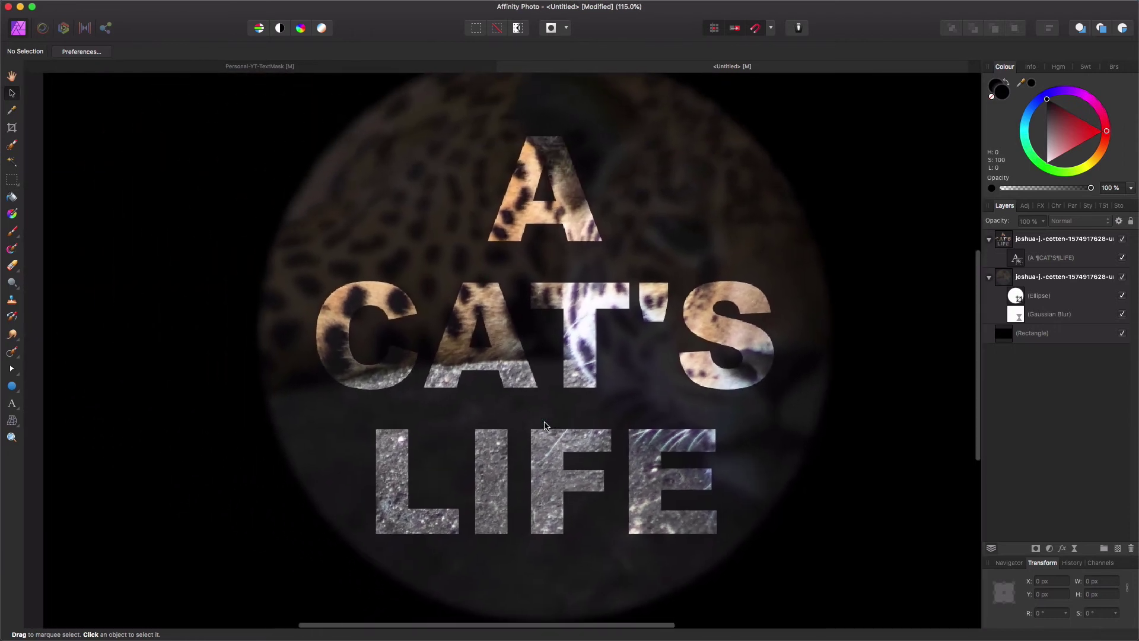
pyautogui.scroll(3, 545, 425)
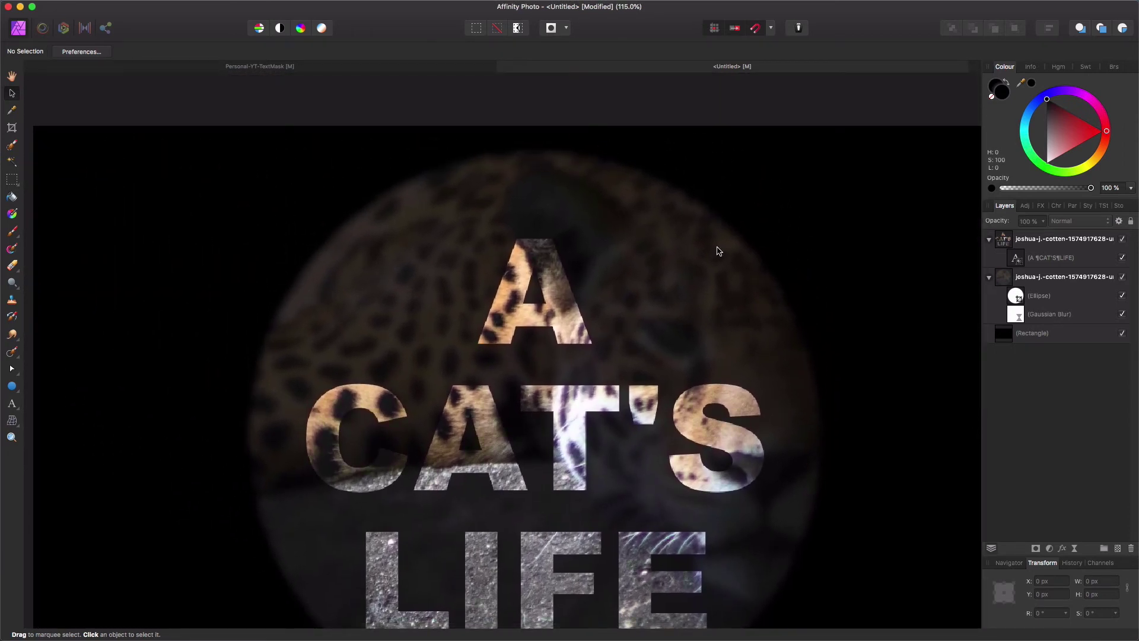
pyautogui.scroll(-5, 651, 309)
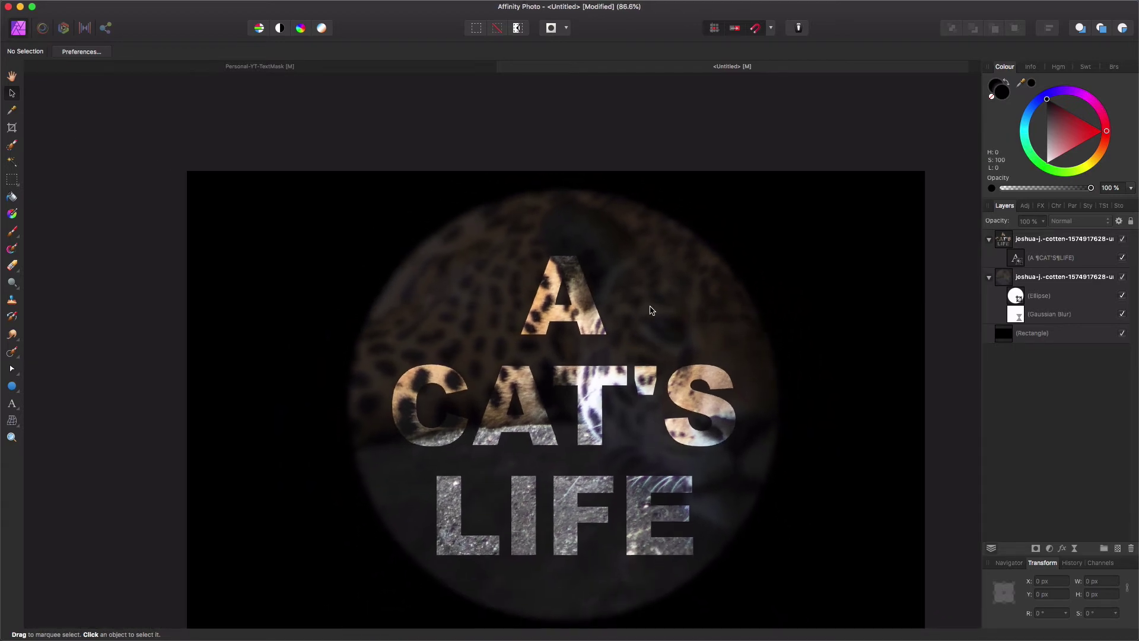
pyautogui.click(1015, 315)
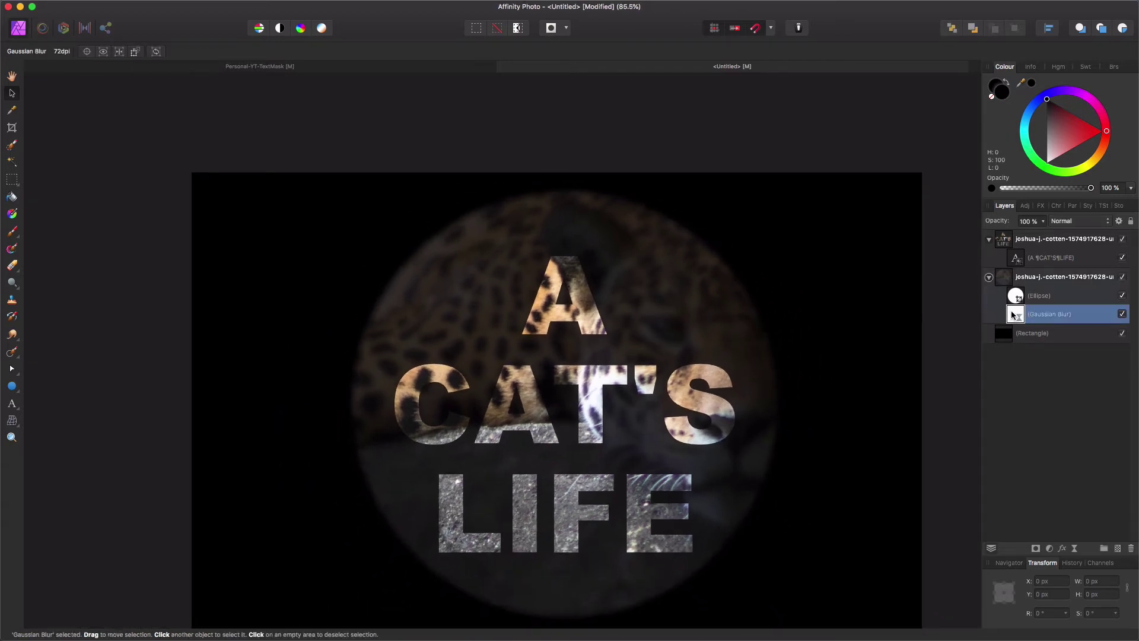
pyautogui.moveTo(1021, 289); pyautogui.dragTo(1017, 293)
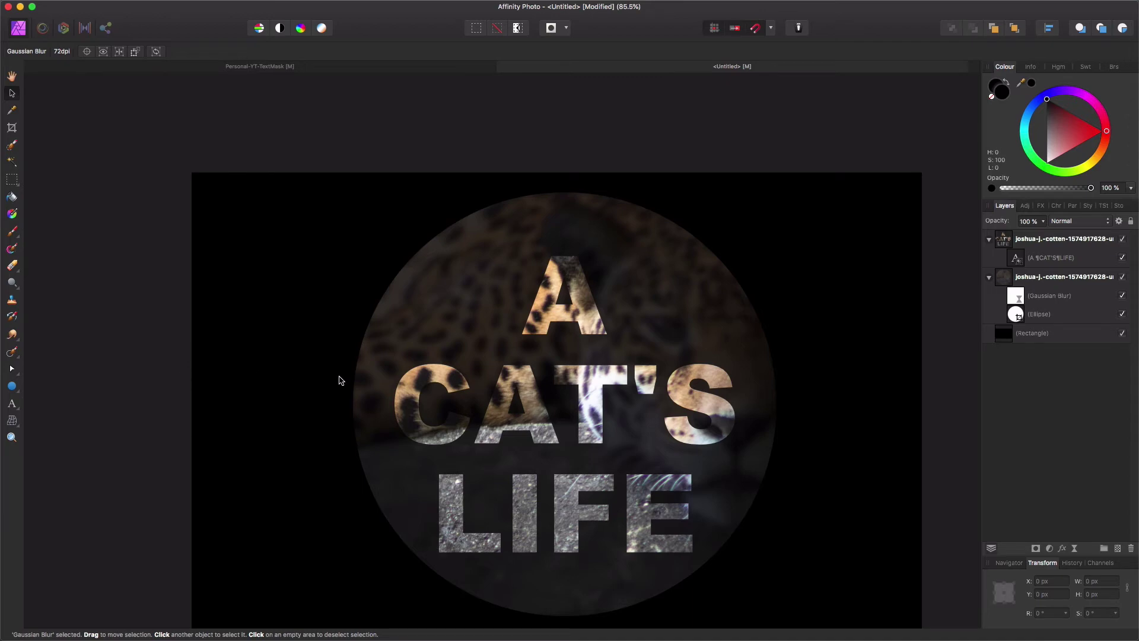
pyautogui.scroll(5, 341, 380)
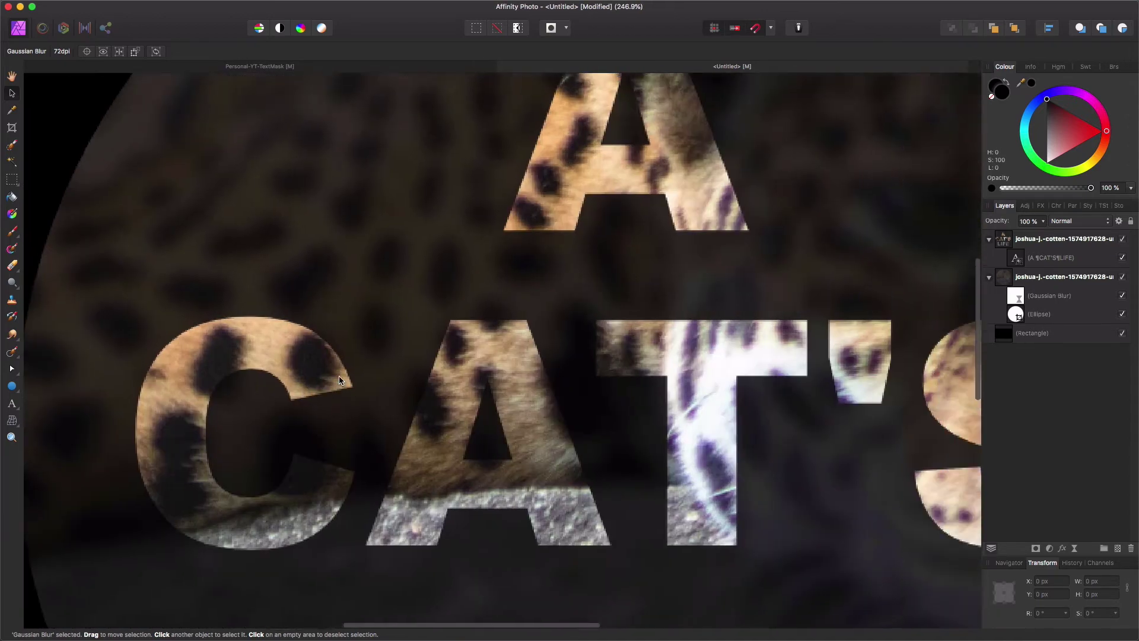
pyautogui.scroll(-5, 341, 380)
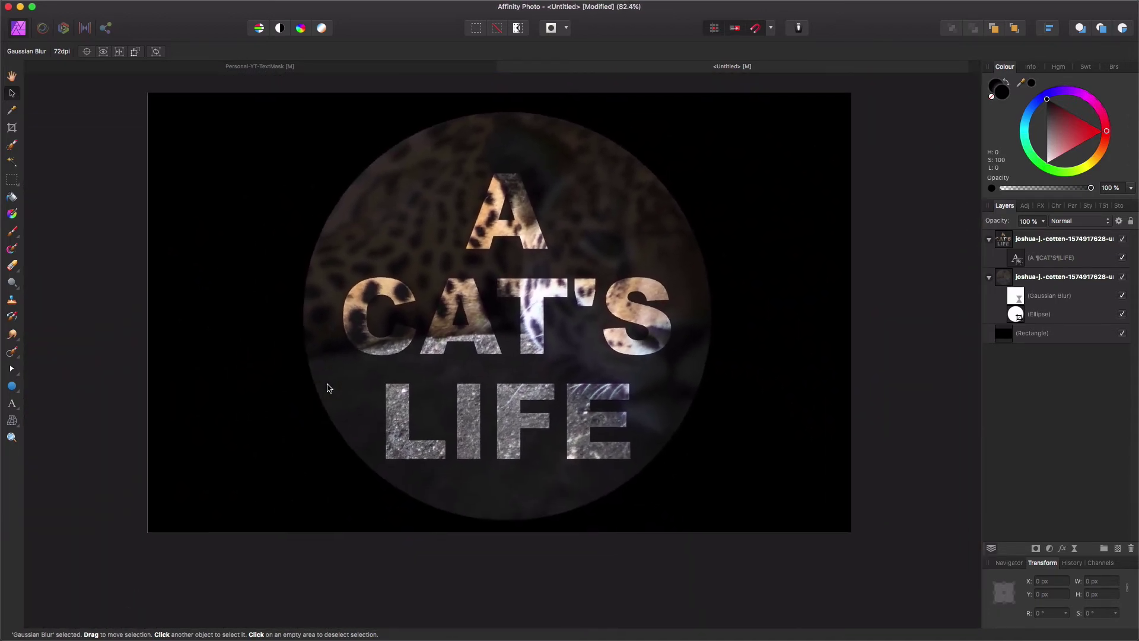
pyautogui.scroll(-3, 328, 388)
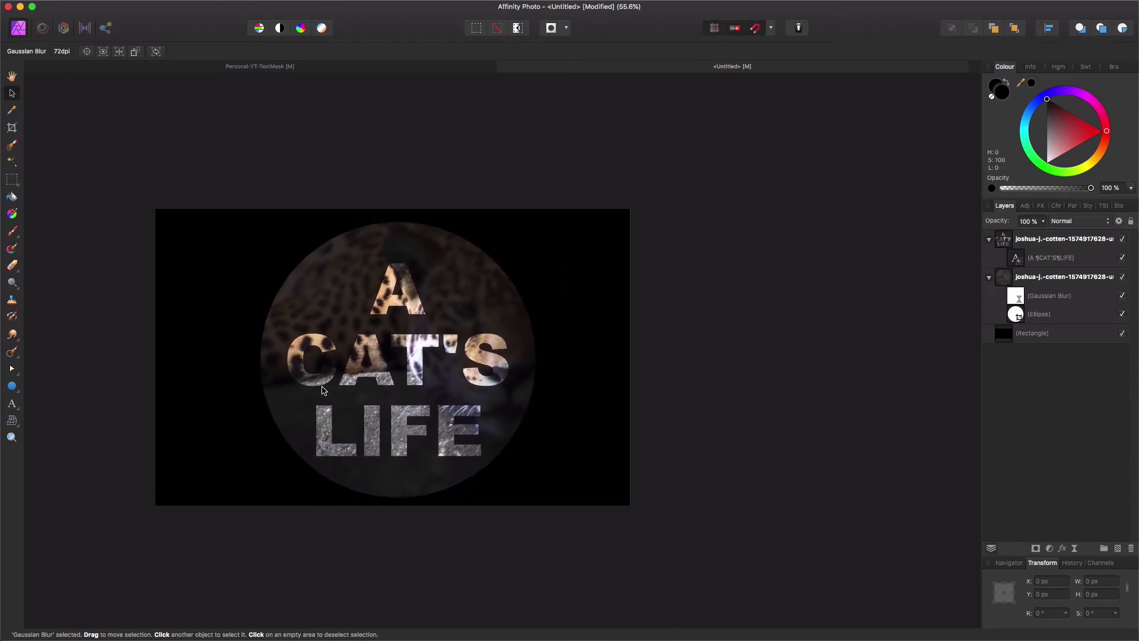
pyautogui.scroll(3, 323, 390)
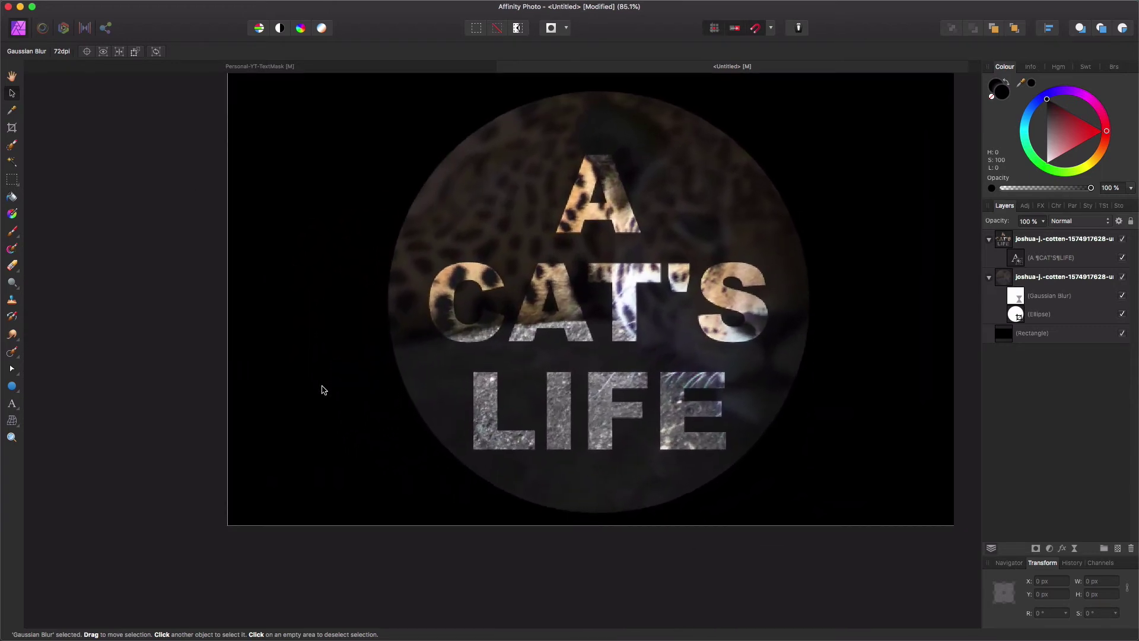
pyautogui.scroll(-1, 323, 390)
pyautogui.hscroll(4, 324, 390)
pyautogui.scroll(2, 323, 390)
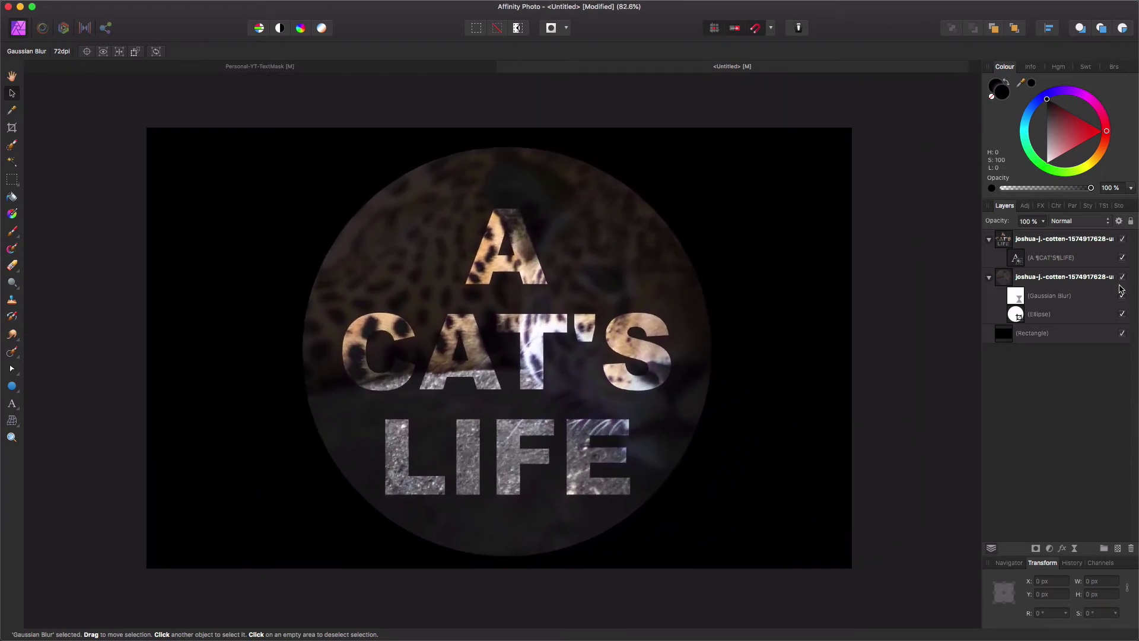
# Duplicate the circle-masked jaguar group and delete the copy's Ellipse mask, keeping its blur.
pyautogui.click(1000, 279)
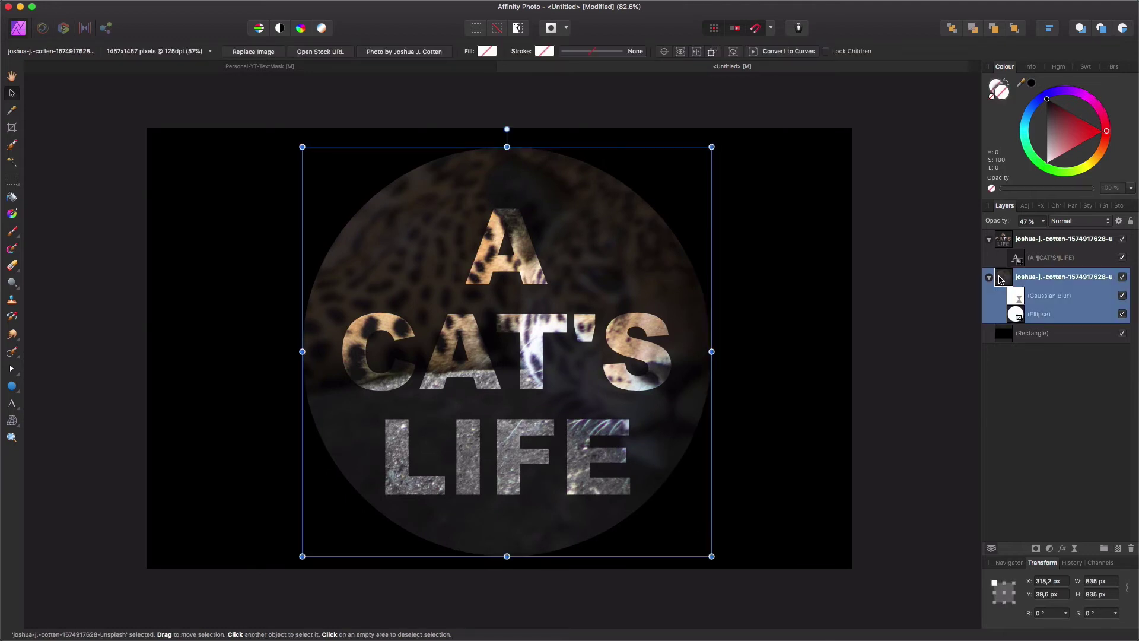
pyautogui.press('super+j')
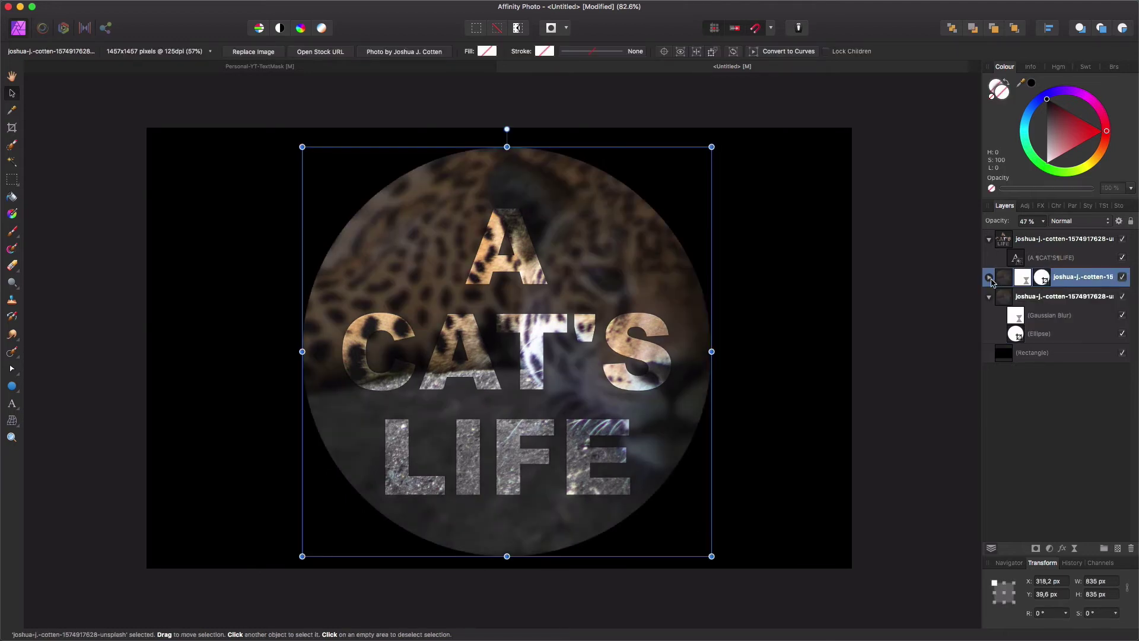
pyautogui.click(989, 278)
pyautogui.click(1017, 312)
pyautogui.keyDown('shift'); pyautogui.click(1017, 297); pyautogui.keyUp('shift')
pyautogui.press('Delete')
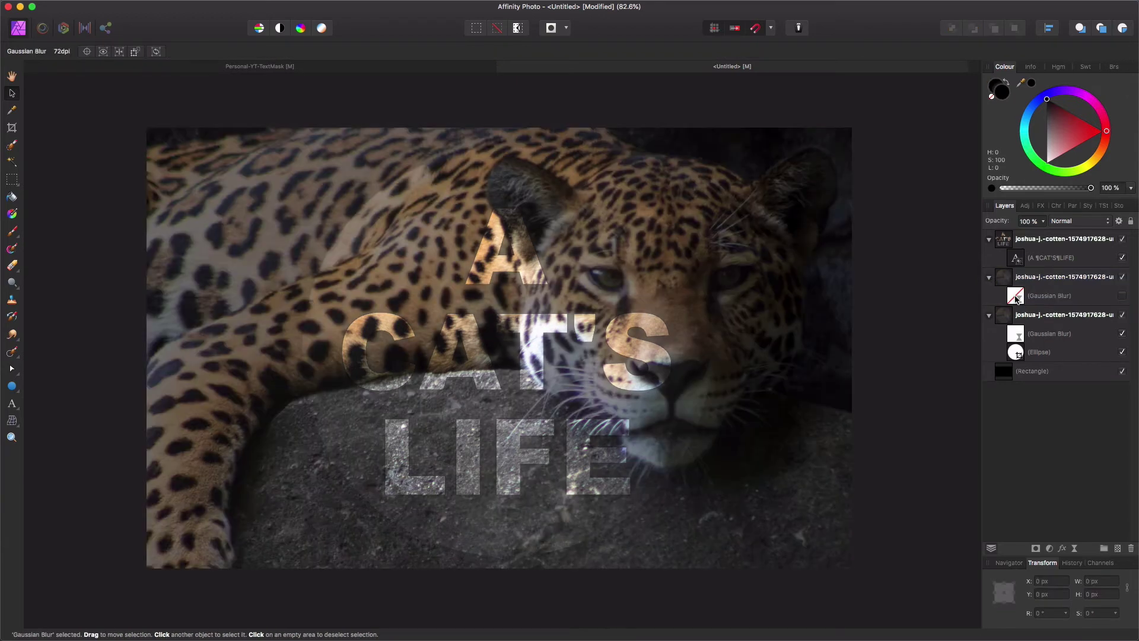
pyautogui.click(1018, 297)
pyautogui.press('Delete')
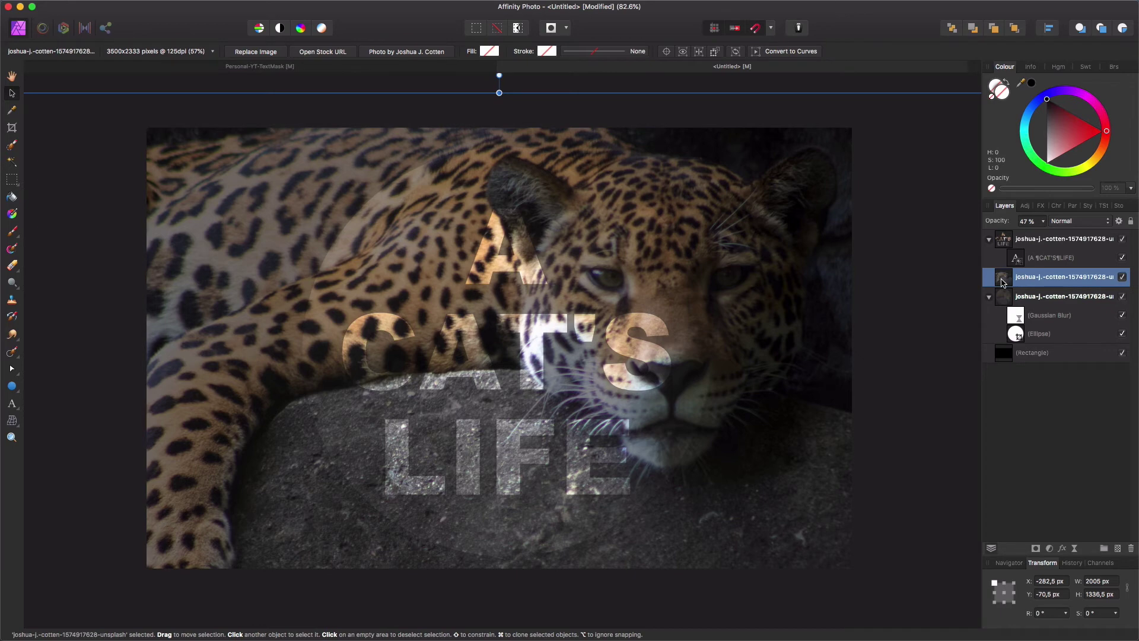
pyautogui.press('super+z')
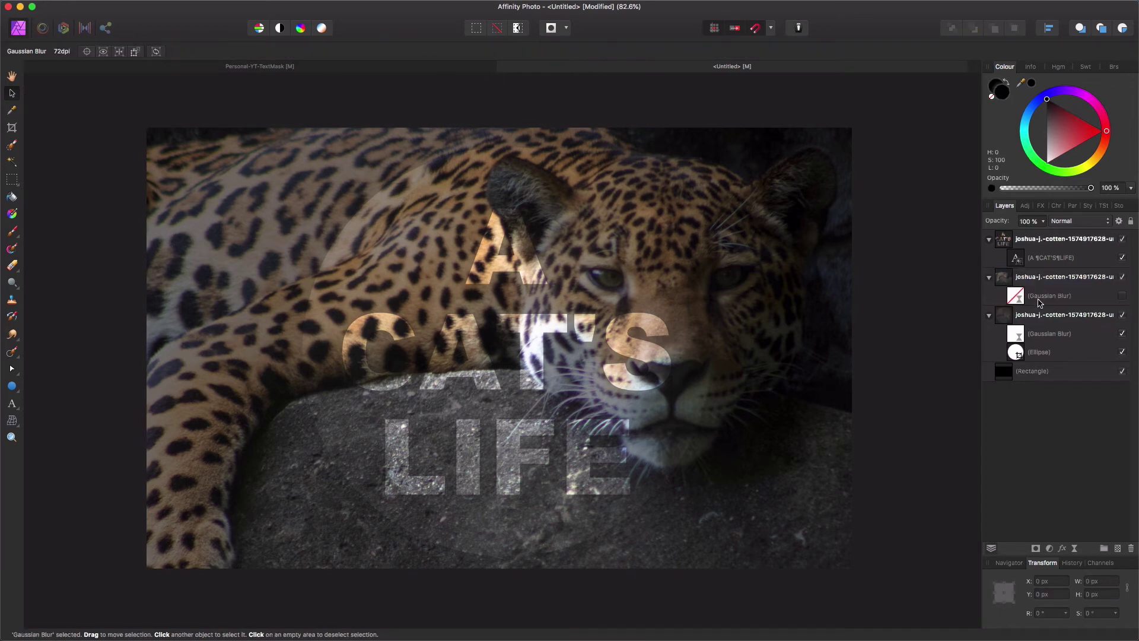
pyautogui.click(1122, 295)
# Place the unmasked blurred copy below the circle group at about 18% opacity.
pyautogui.moveTo(1029, 279); pyautogui.dragTo(1030, 362)
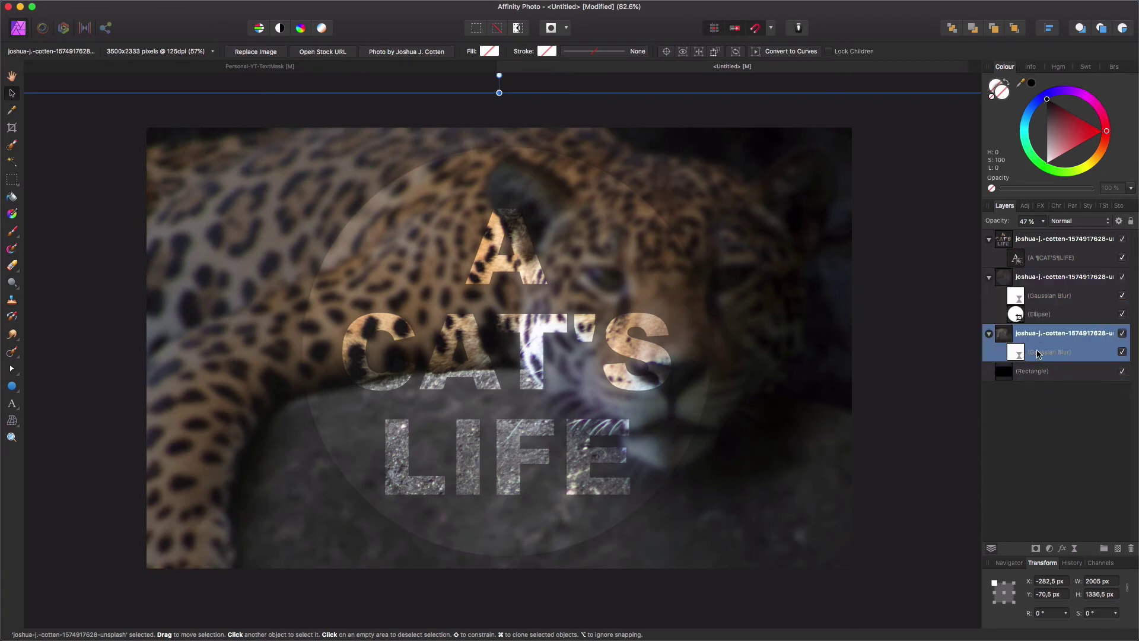
pyautogui.click(1042, 221)
pyautogui.moveTo(1042, 235); pyautogui.dragTo(1015, 238)
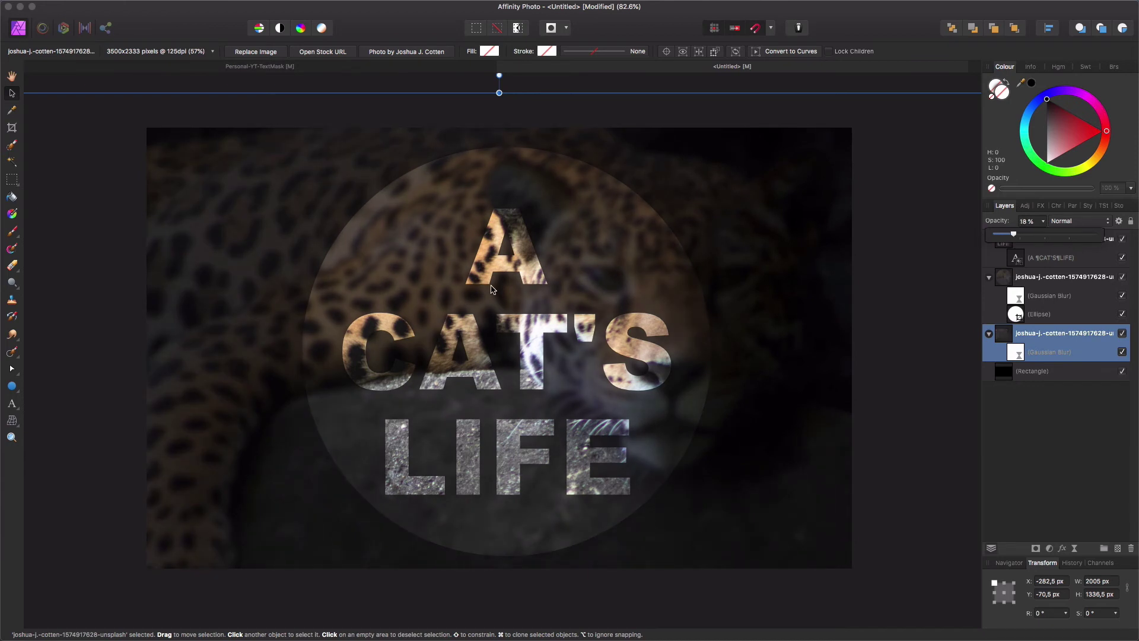
pyautogui.click(53, 109)
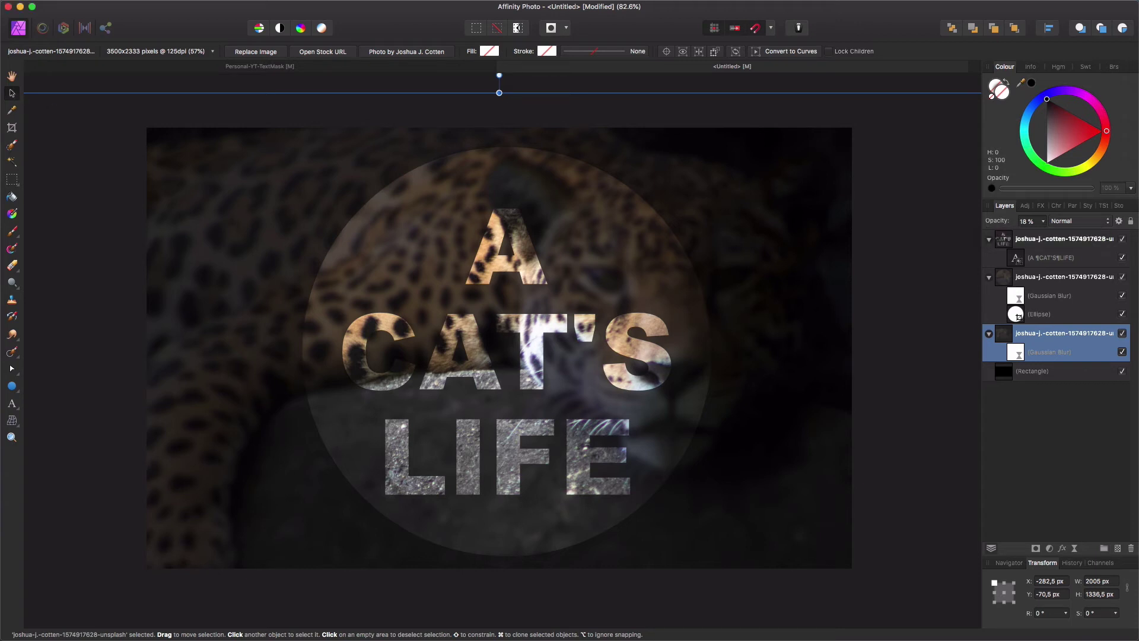
pyautogui.click(1040, 241)
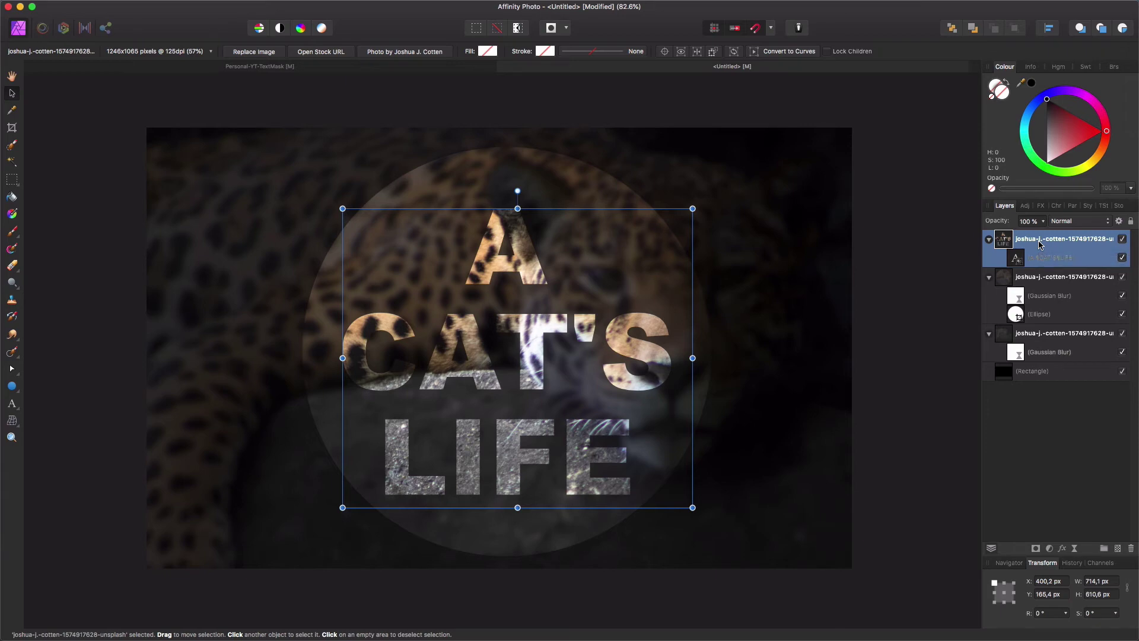
# Add an HSL Shift adjustment and shift the hue of the leopard colours.
pyautogui.click(1048, 550)
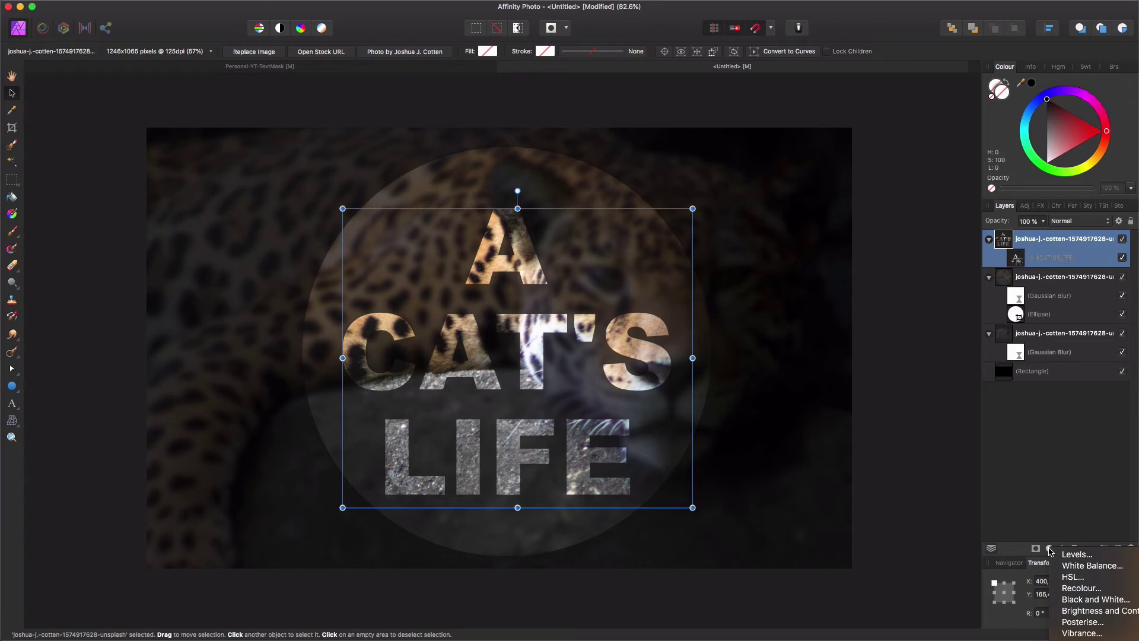
pyautogui.click(1062, 576)
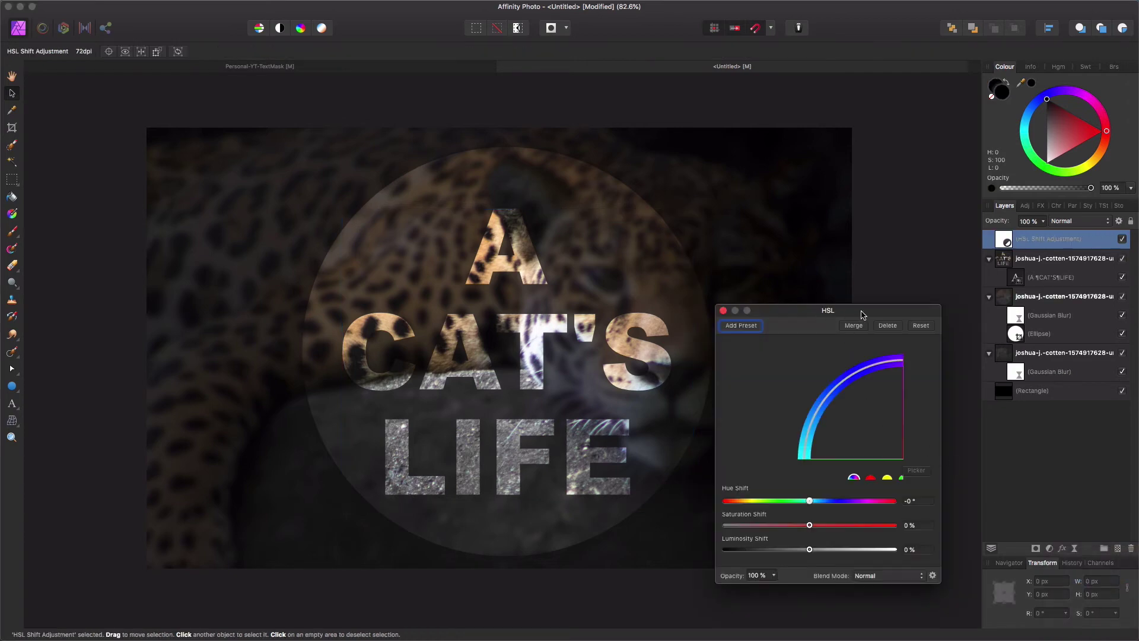
pyautogui.moveTo(902, 312)
pyautogui.mouseDown()
pyautogui.moveTo(1013, 308)
pyautogui.moveTo(939, 335)
pyautogui.mouseUp()
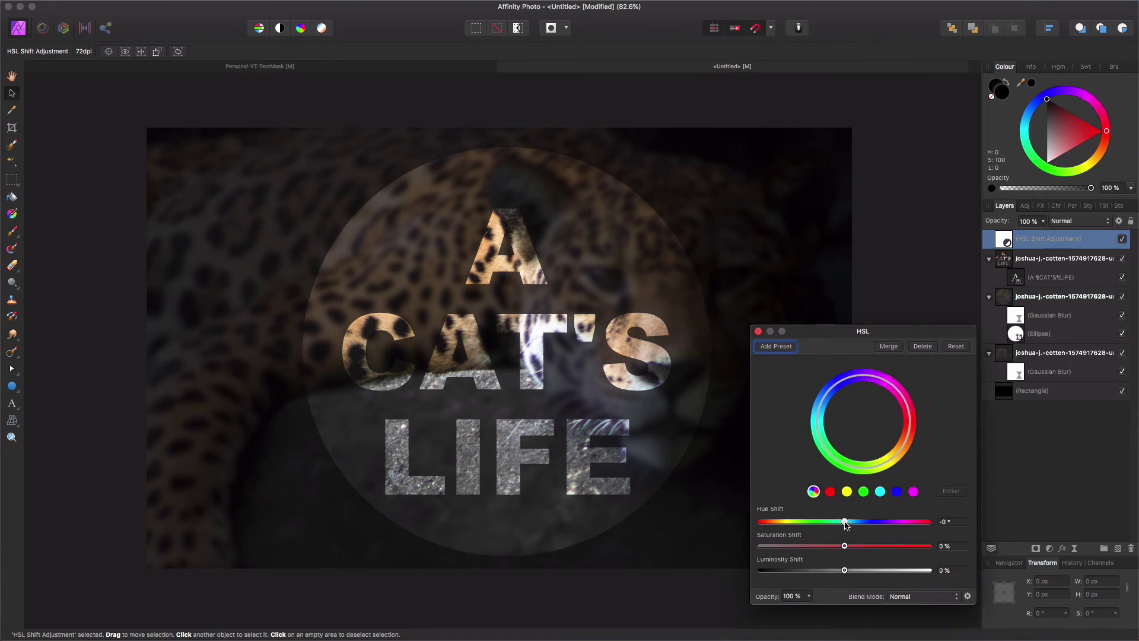
pyautogui.moveTo(845, 522)
pyautogui.mouseDown()
pyautogui.moveTo(863, 524)
pyautogui.moveTo(824, 522)
pyautogui.mouseUp()
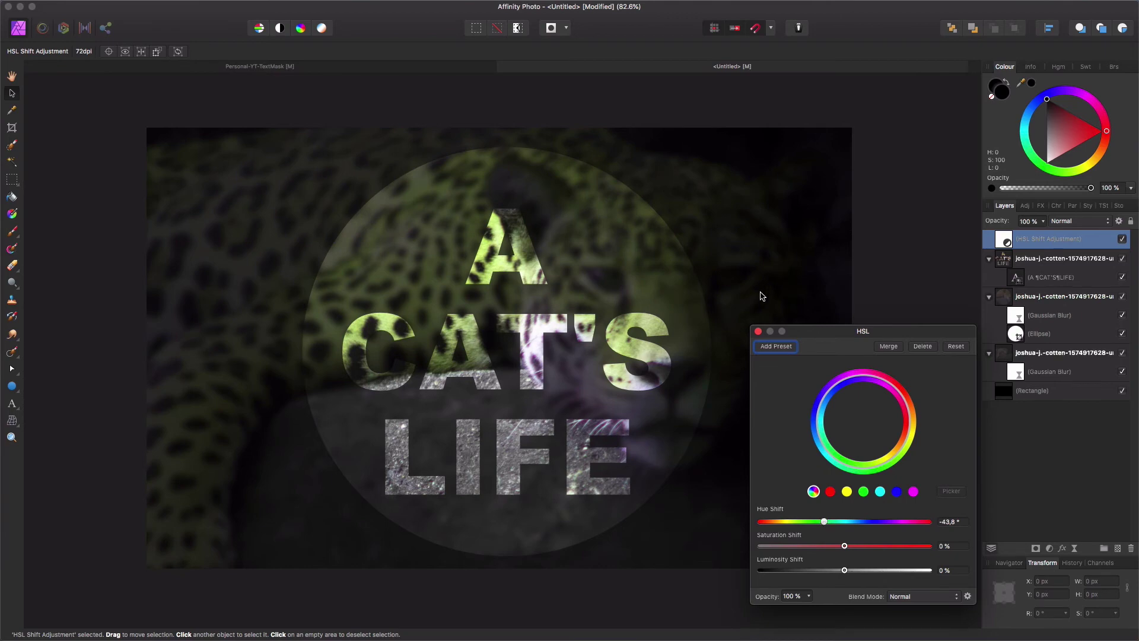
pyautogui.click(758, 331)
# Nest the HSL layer in the text group and retune it to hue 56.4° for a pink tint.
pyautogui.moveTo(1005, 240); pyautogui.dragTo(1008, 272)
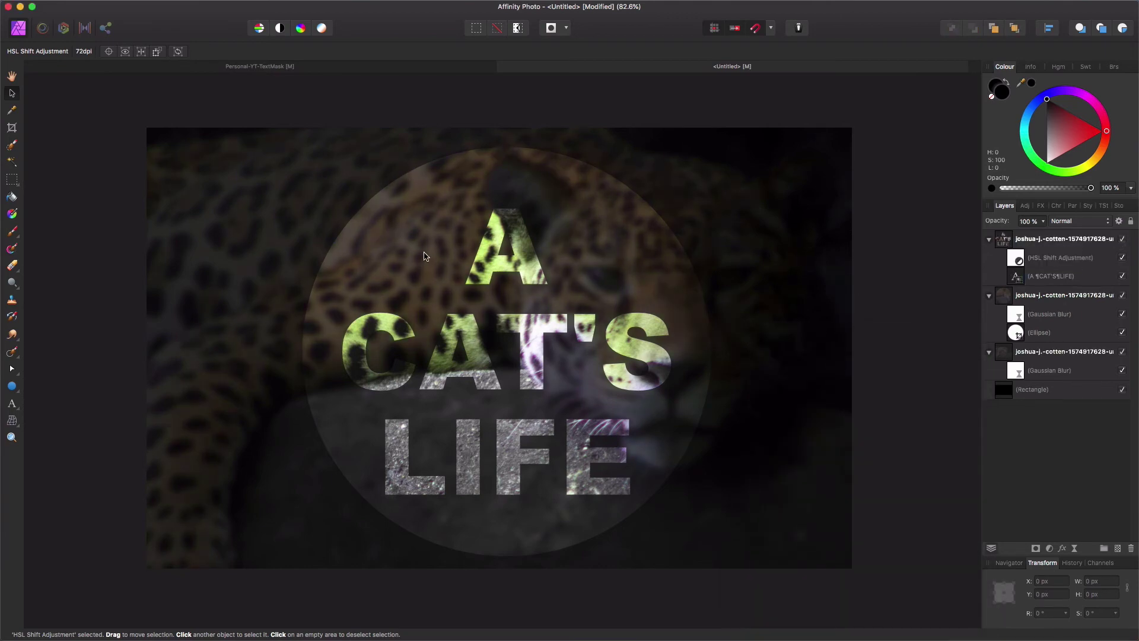
pyautogui.click(1015, 277)
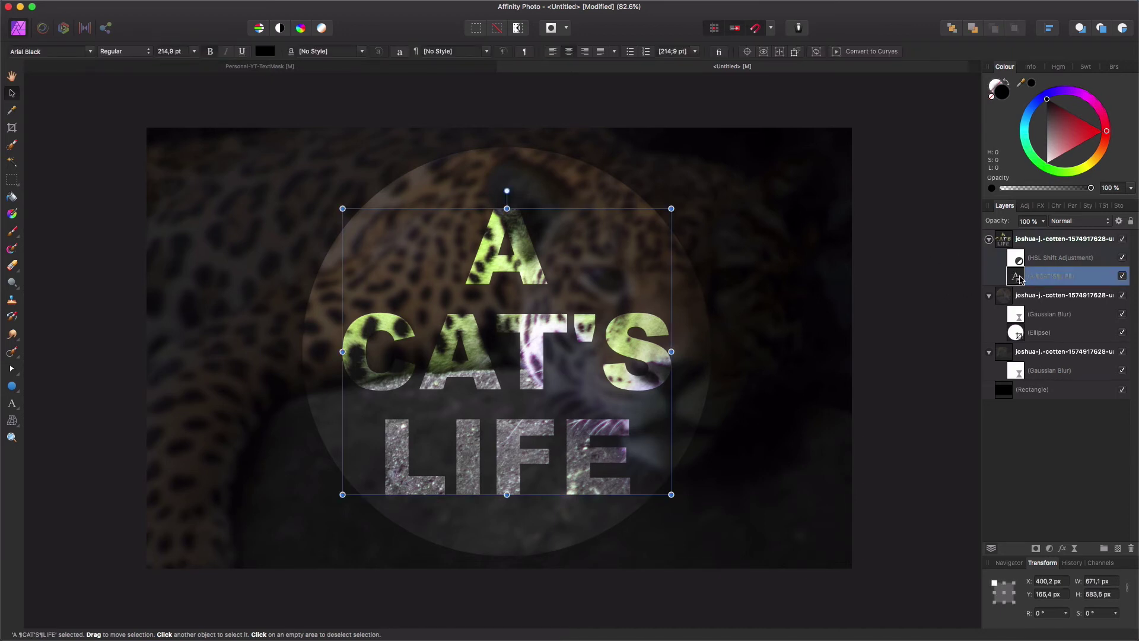
pyautogui.doubleClick(1017, 259)
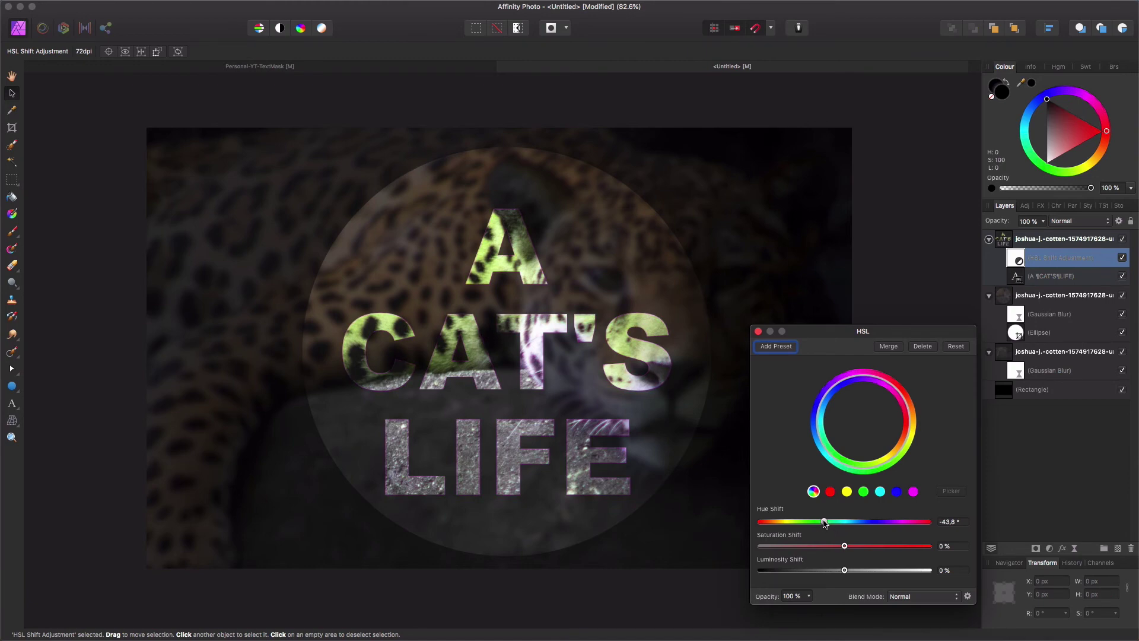
pyautogui.moveTo(824, 521); pyautogui.dragTo(783, 522)
pyautogui.moveTo(845, 546); pyautogui.dragTo(826, 570)
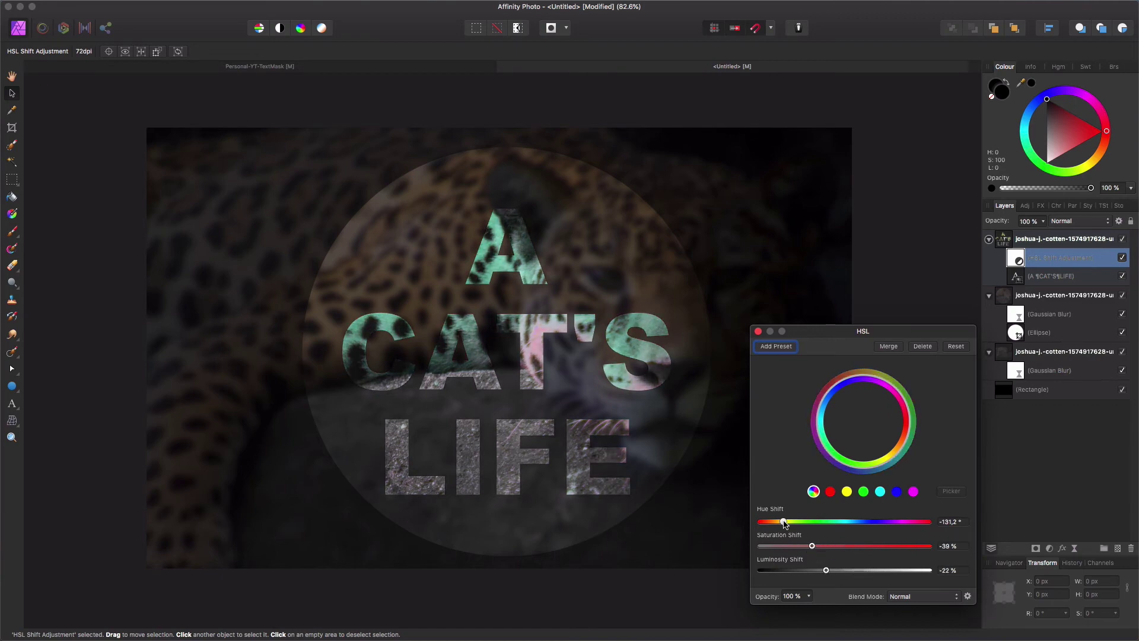
pyautogui.moveTo(783, 522); pyautogui.dragTo(871, 524)
pyautogui.moveTo(812, 547); pyautogui.dragTo(856, 546)
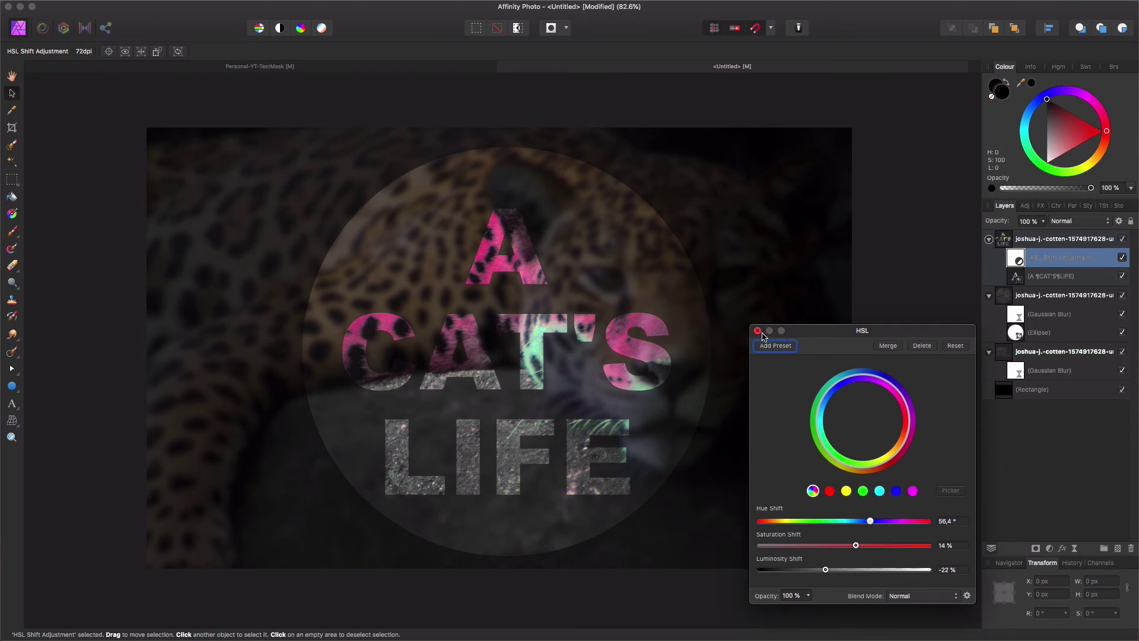
pyautogui.click(758, 331)
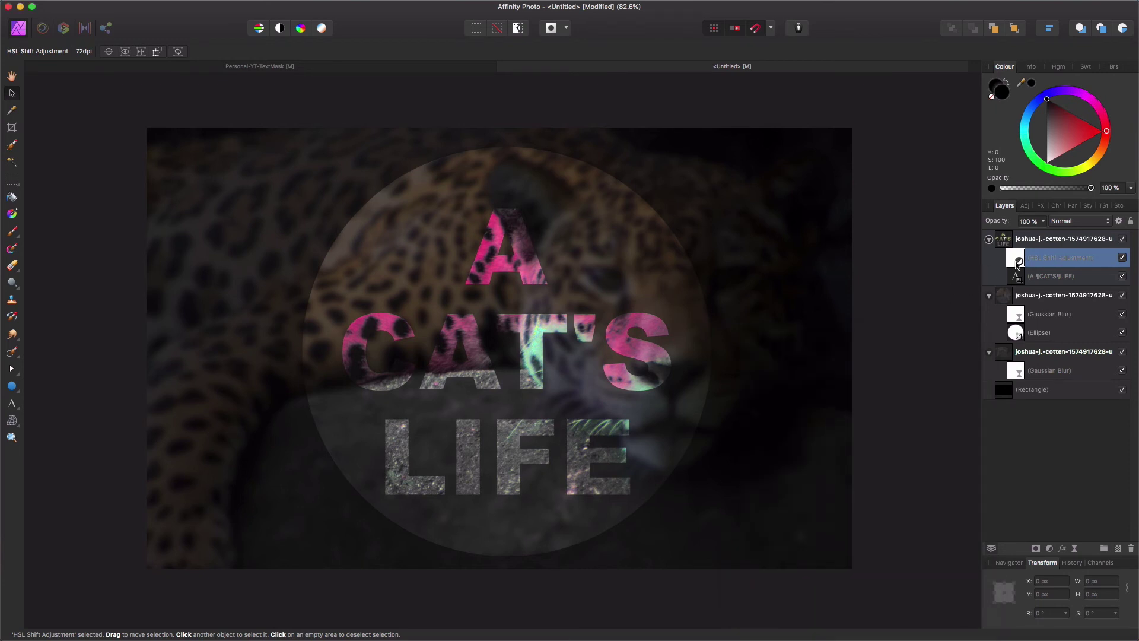
# Replace the HSL Shift with a Recolour adjustment nested in the text group.
pyautogui.press('Delete')
pyautogui.click(1036, 266)
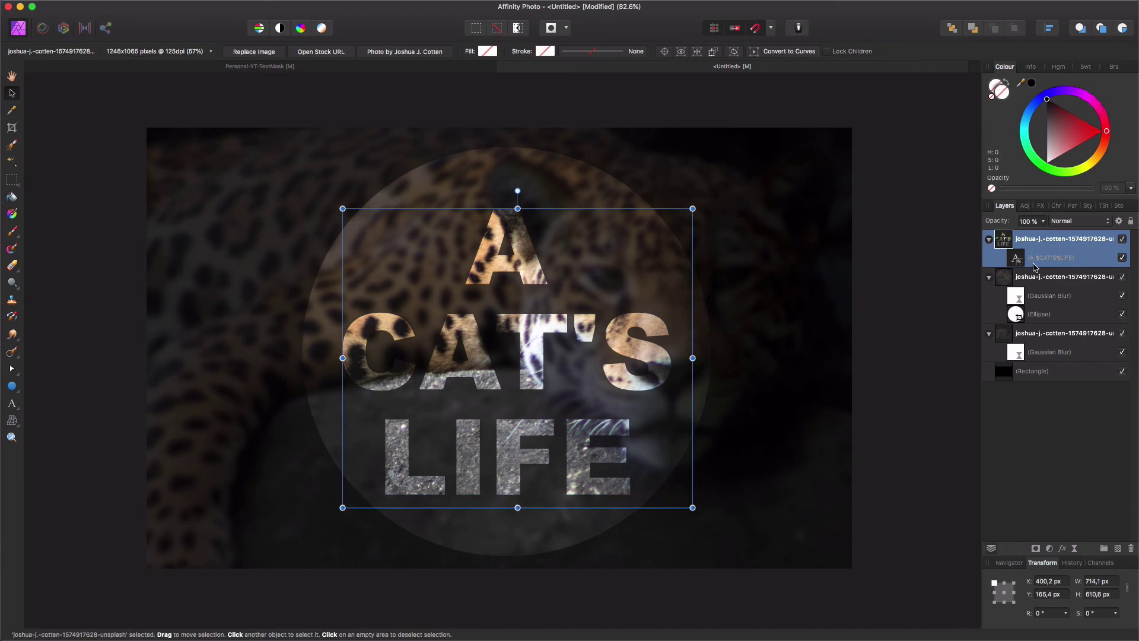
pyautogui.click(1049, 549)
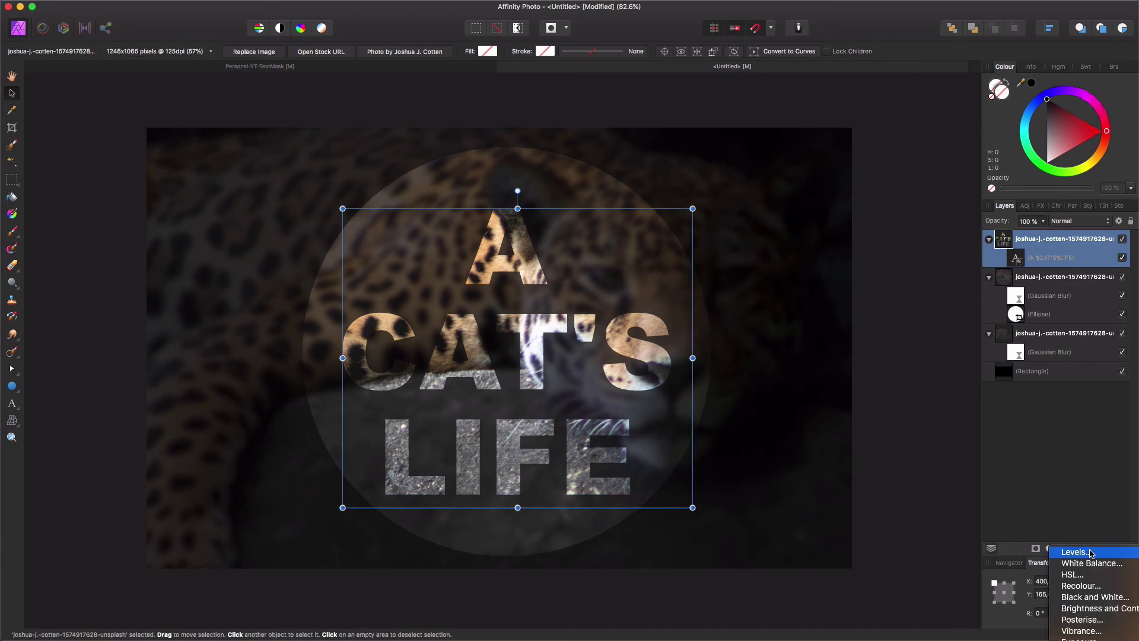
pyautogui.click(1068, 584)
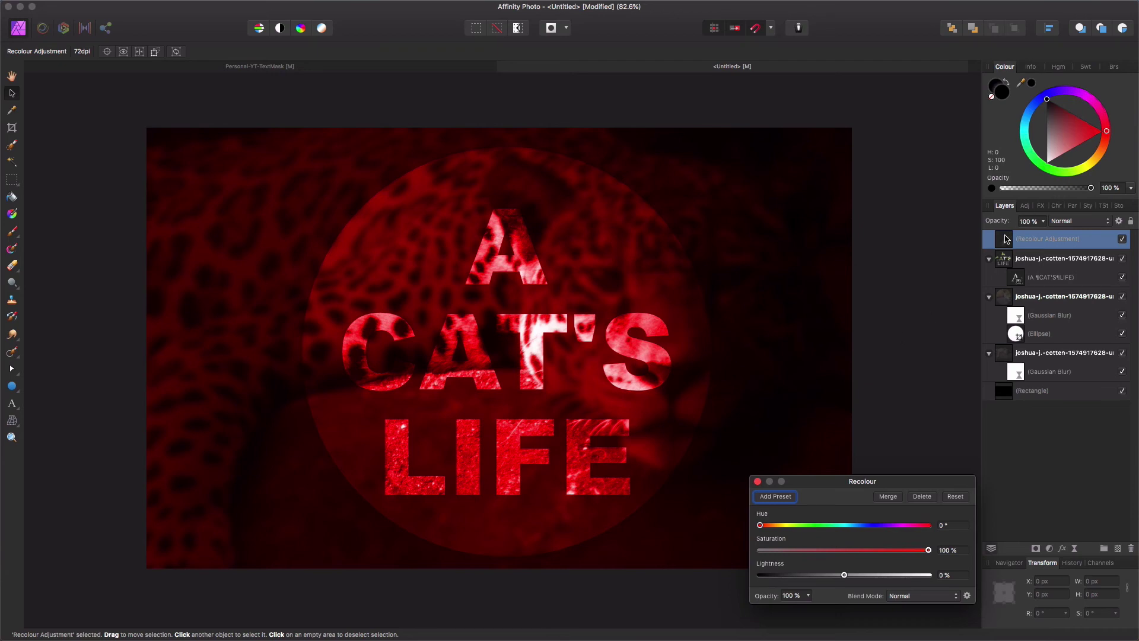
pyautogui.moveTo(1004, 240); pyautogui.dragTo(1009, 261)
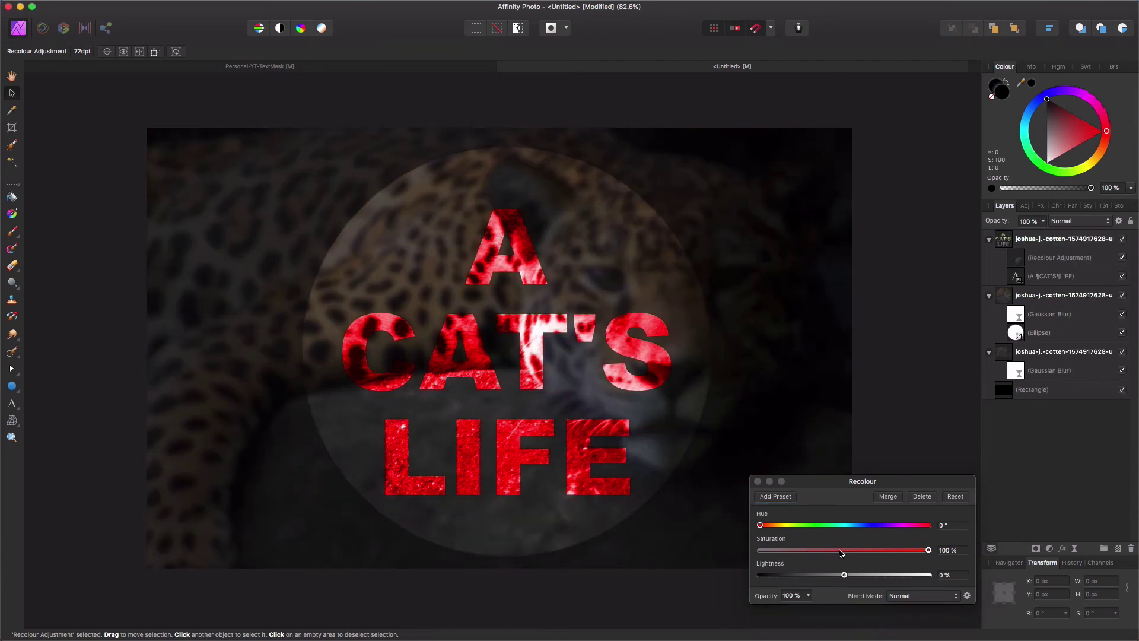
# Set the Recolour hue toward yellow, saturation to 14%, and lightness slightly darker.
pyautogui.moveTo(761, 527); pyautogui.dragTo(788, 526)
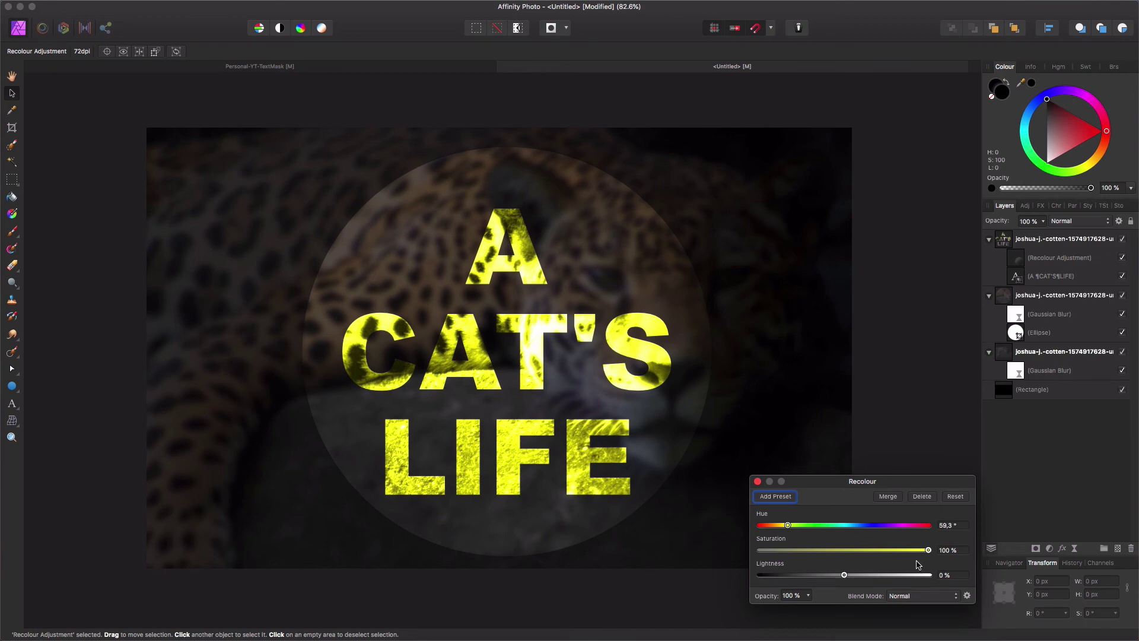
pyautogui.moveTo(928, 550); pyautogui.dragTo(783, 550)
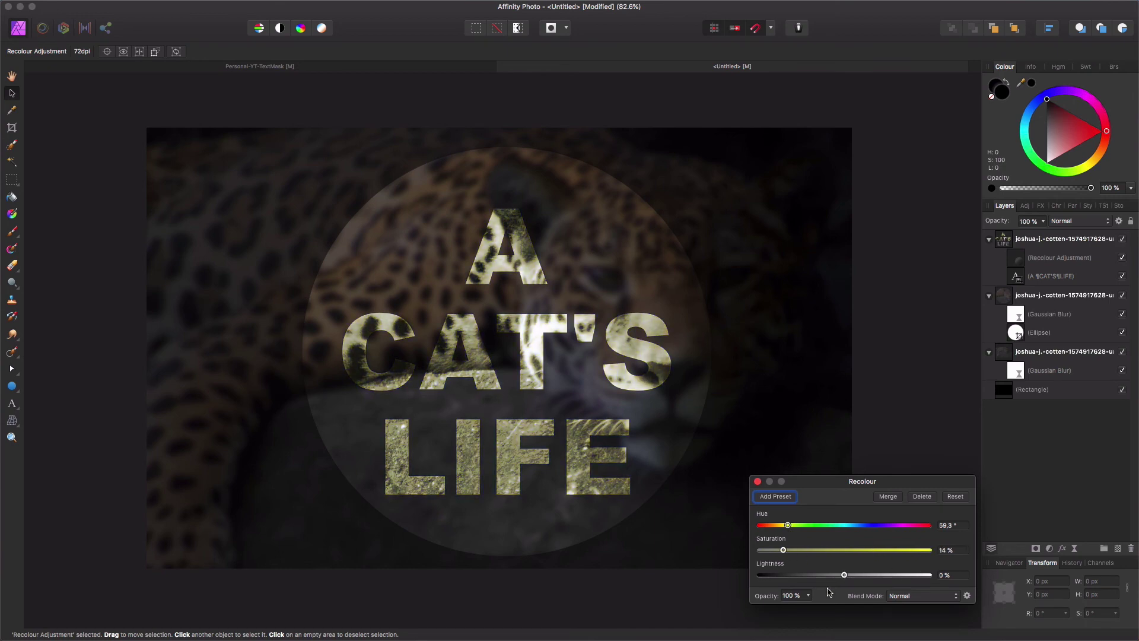
pyautogui.moveTo(845, 575); pyautogui.dragTo(817, 575)
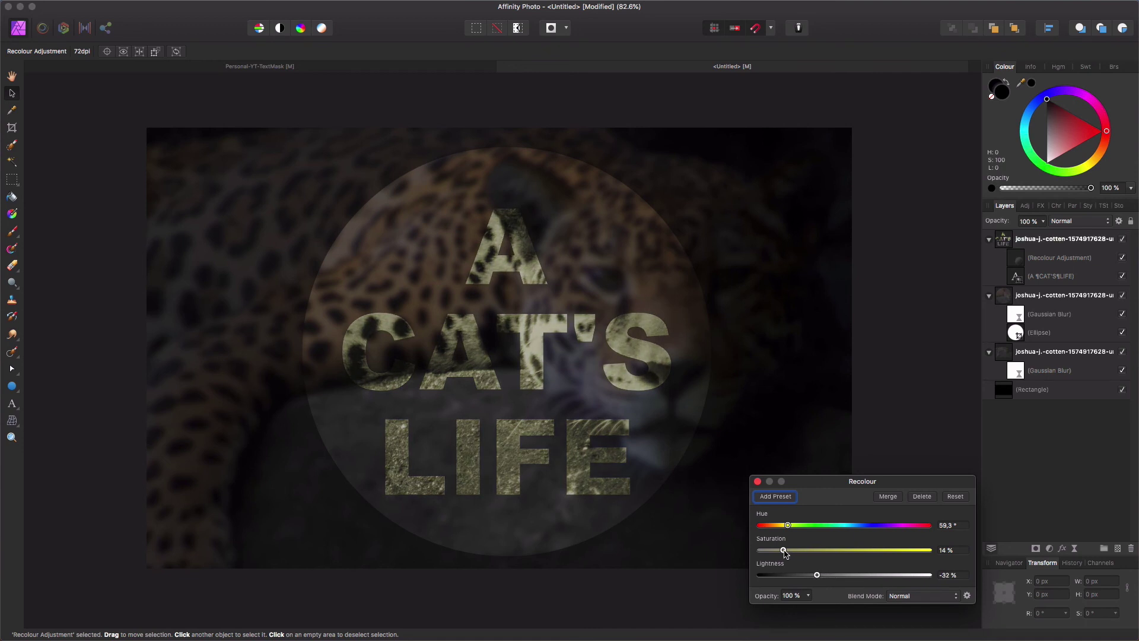
pyautogui.click(758, 481)
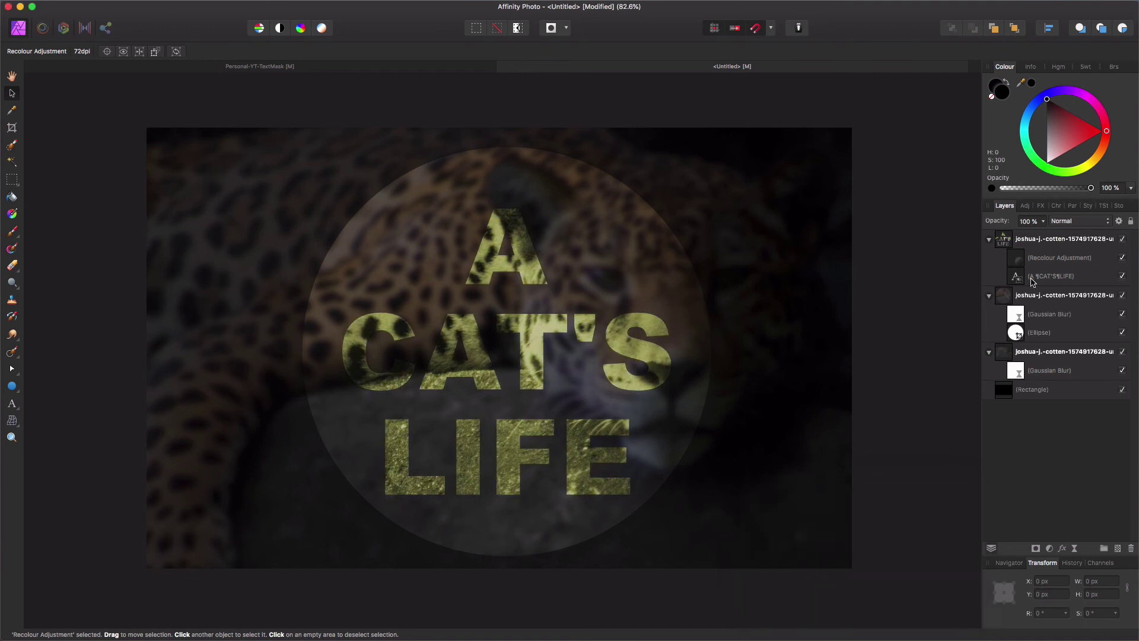
# Set the Recolour layer's blend mode to Soft Light.
pyautogui.click(1044, 240)
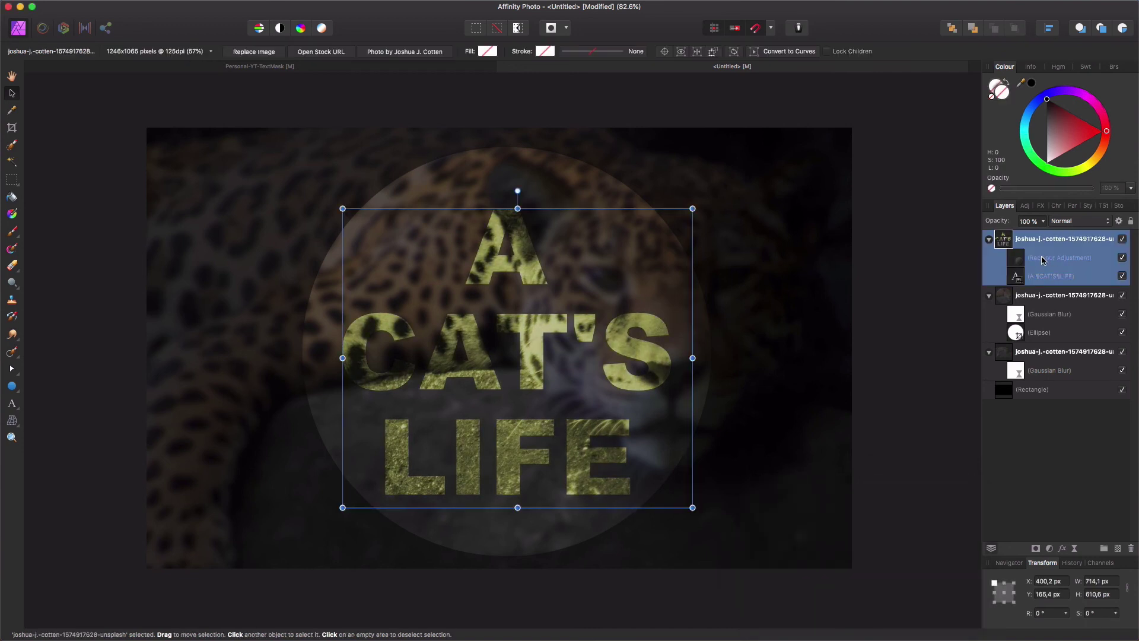
pyautogui.click(1030, 261)
pyautogui.click(1066, 223)
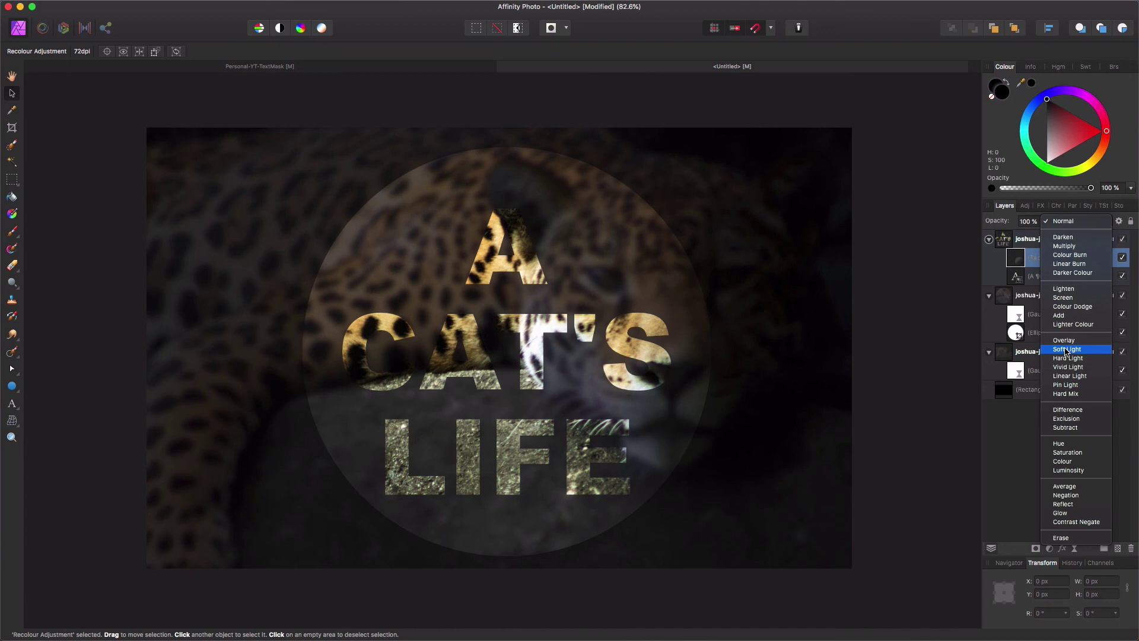
pyautogui.click(1067, 350)
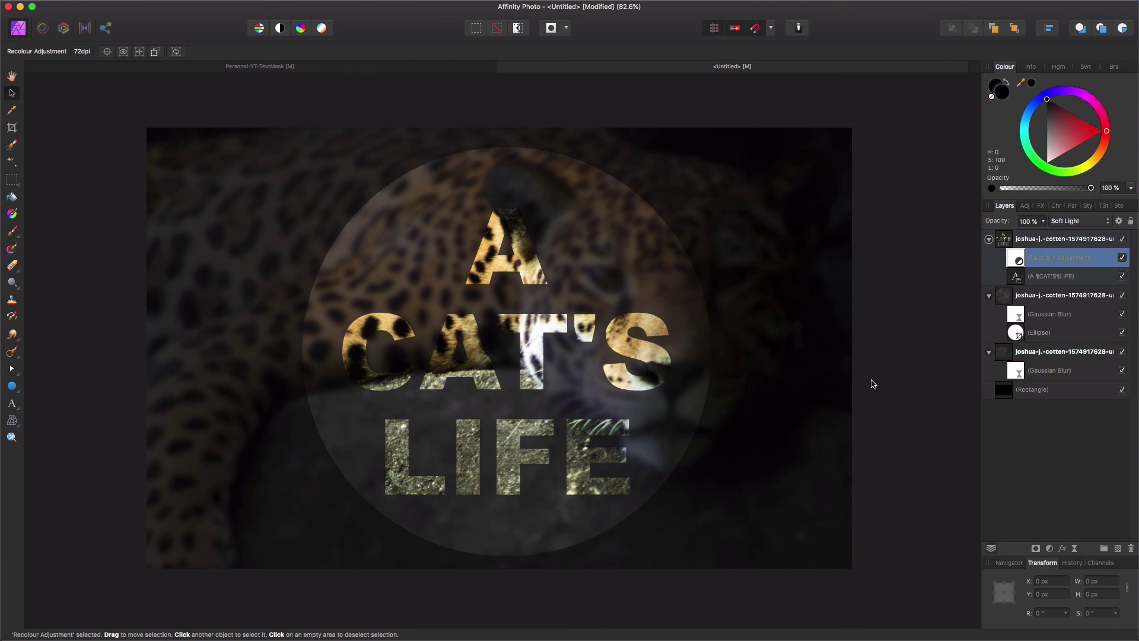
# Add a white Outline effect with a 2 px radius to the text-masked leopard group.
pyautogui.click(1007, 244)
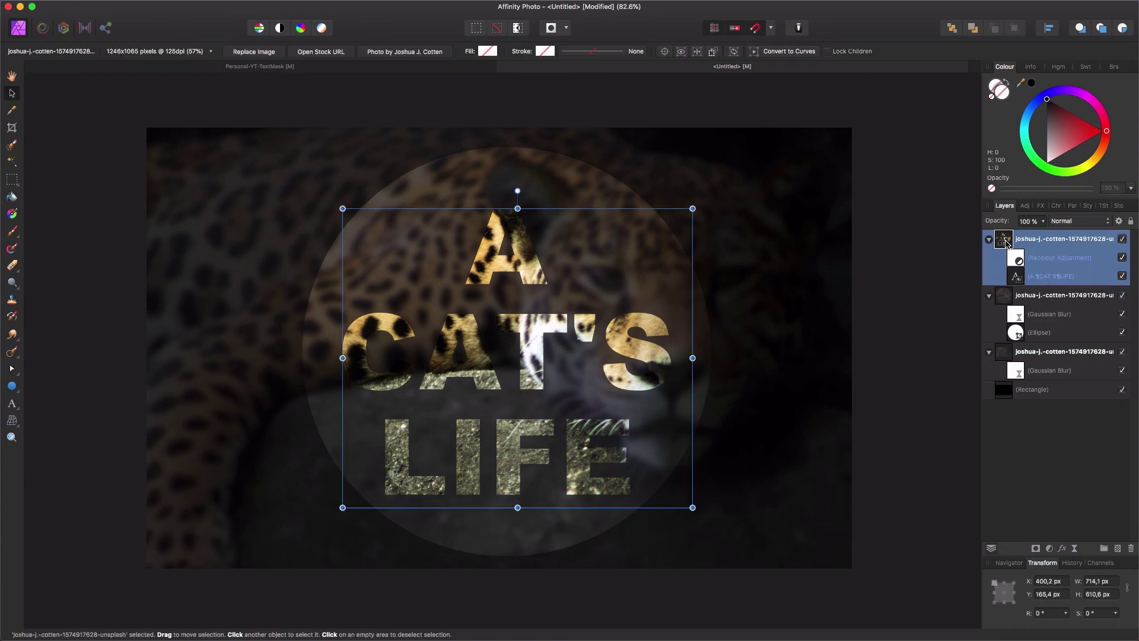
pyautogui.click(1041, 206)
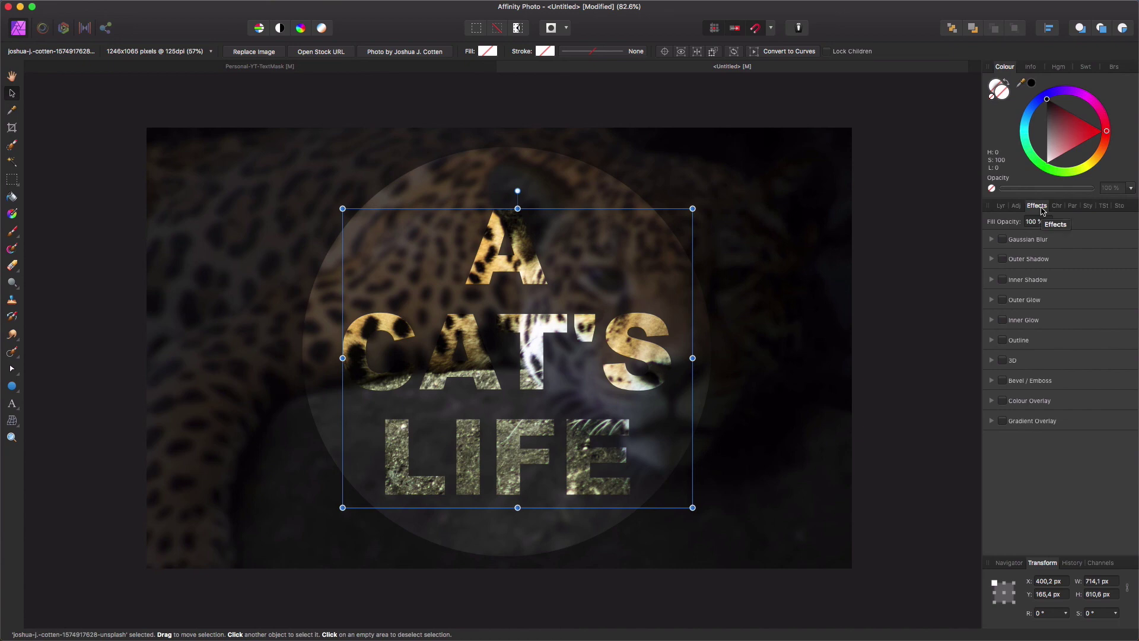
pyautogui.click(1003, 341)
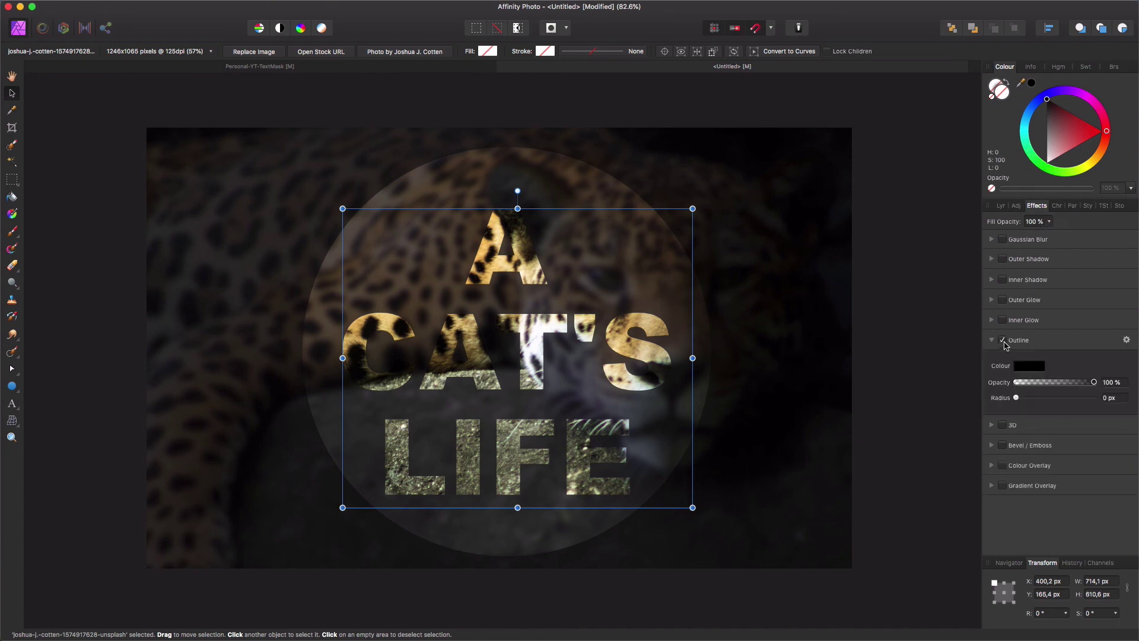
pyautogui.click(1029, 367)
pyautogui.click(1060, 500)
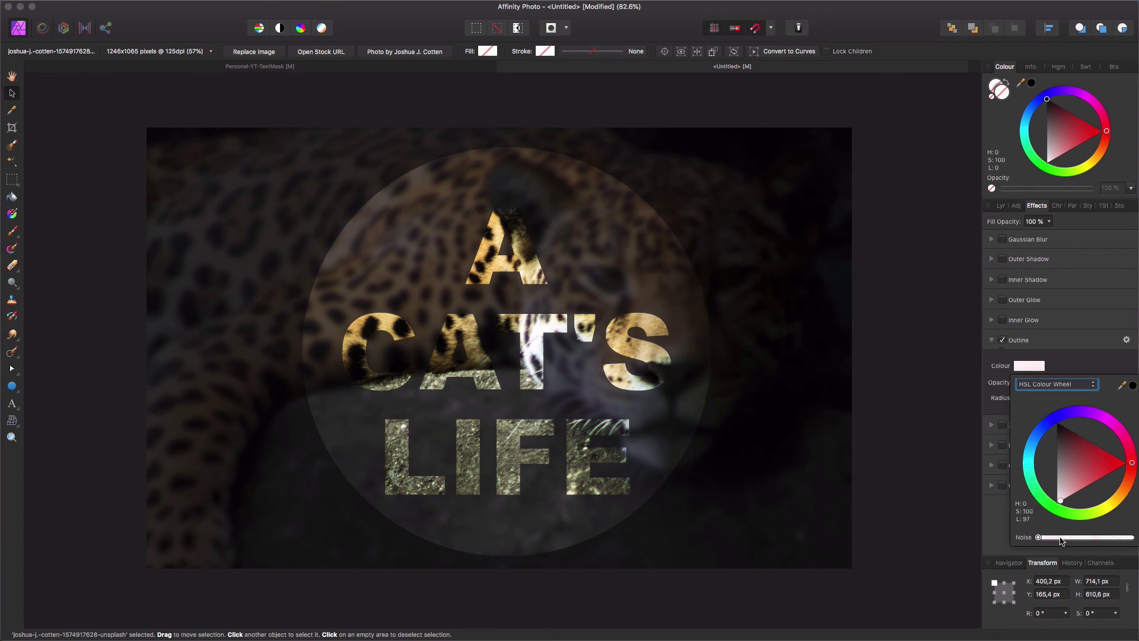
pyautogui.click(1082, 371)
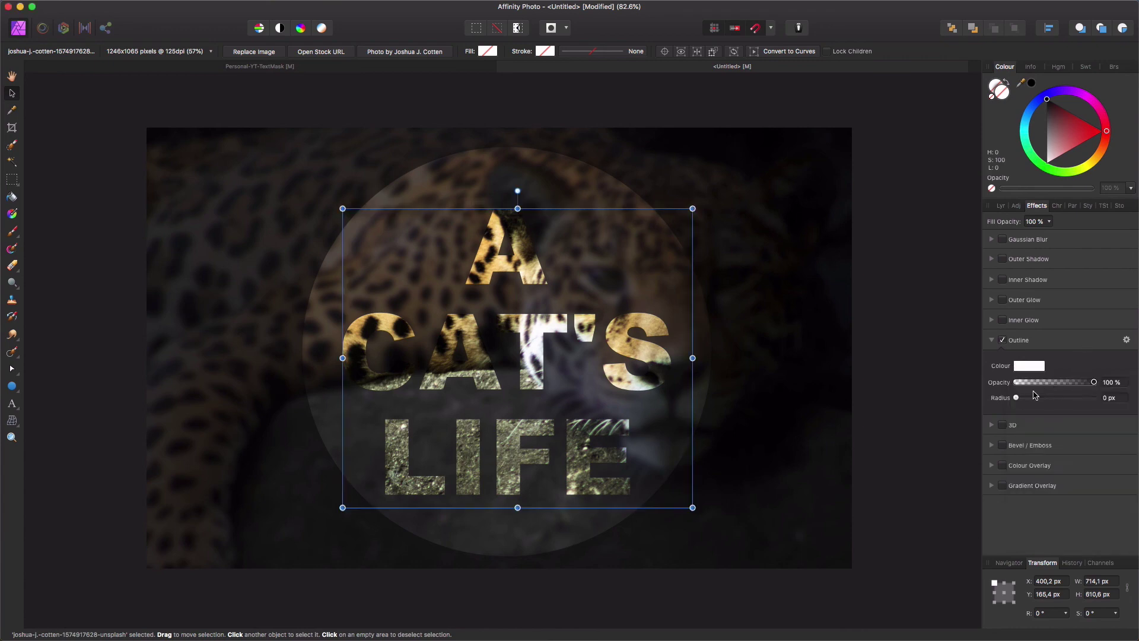
pyautogui.moveTo(1017, 397); pyautogui.dragTo(1035, 399)
pyautogui.click(952, 335)
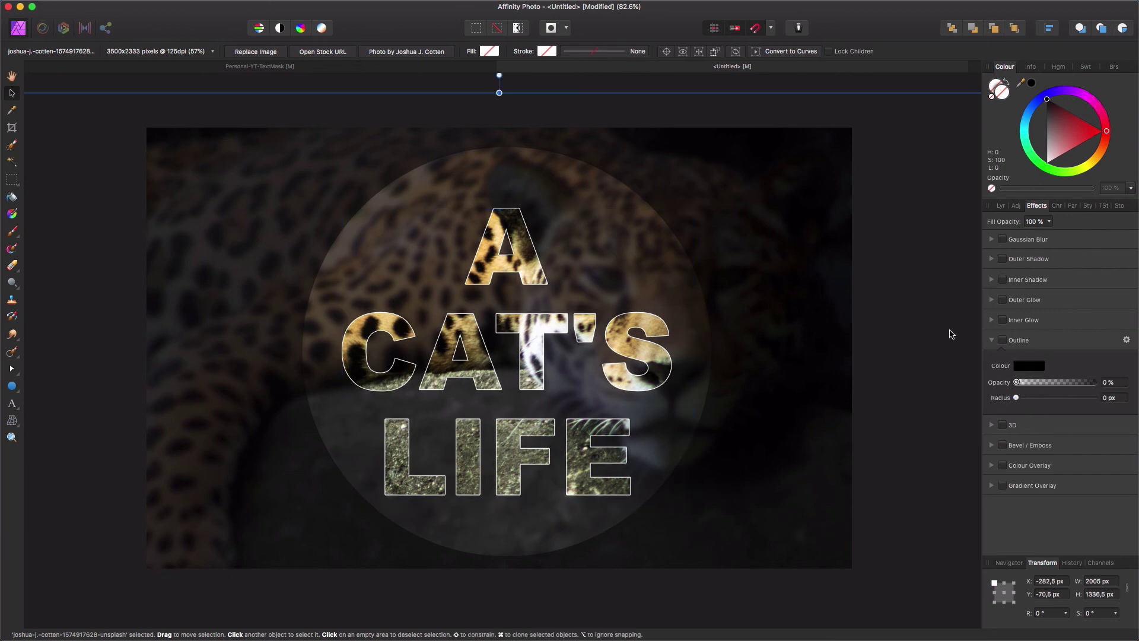
# Give the text-masked leopard image a white Outer Glow of 15.1 px radius at 15% opacity.
pyautogui.click(625, 336)
pyautogui.click(1006, 340)
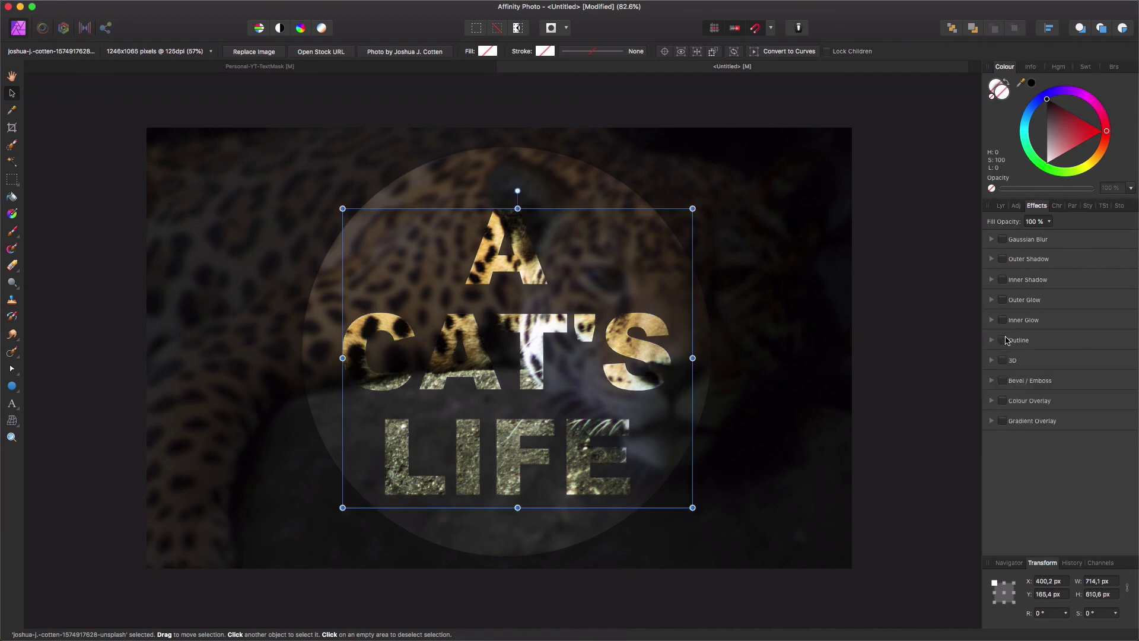
pyautogui.click(1003, 301)
pyautogui.moveTo(1016, 355); pyautogui.dragTo(1041, 358)
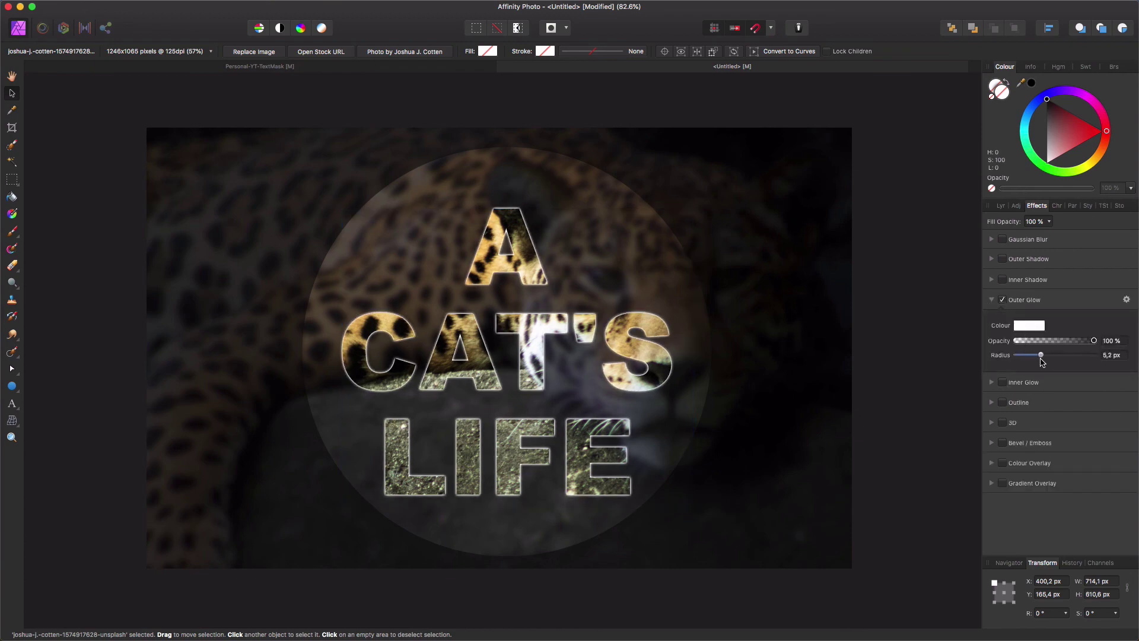
pyautogui.moveTo(1042, 362)
pyautogui.mouseDown()
pyautogui.moveTo(1090, 341)
pyautogui.moveTo(1034, 343)
pyautogui.mouseUp()
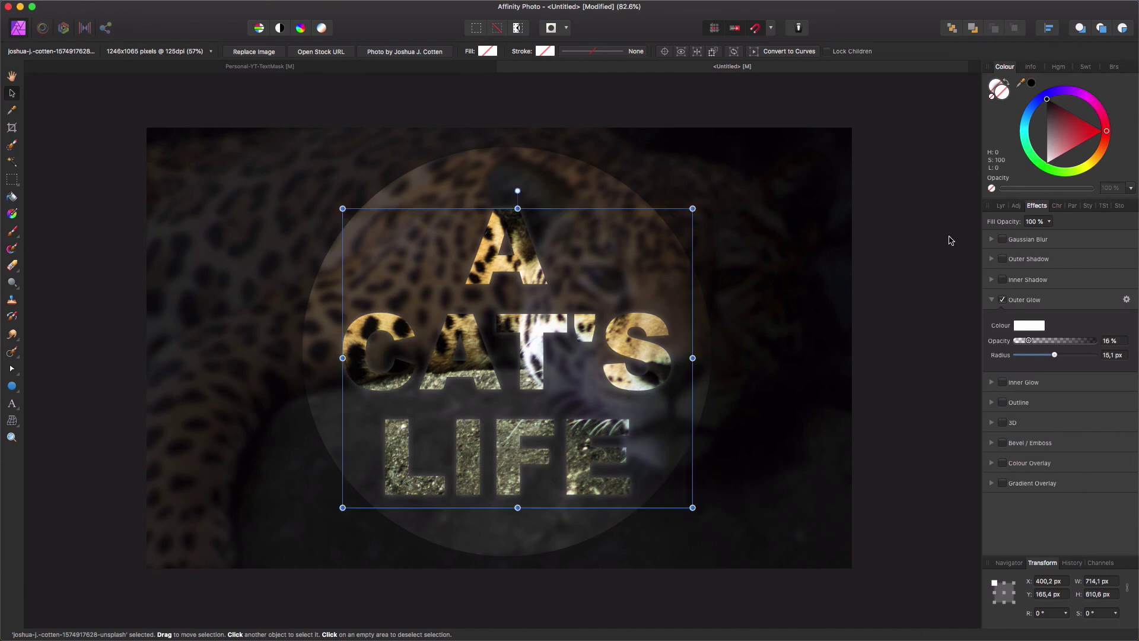